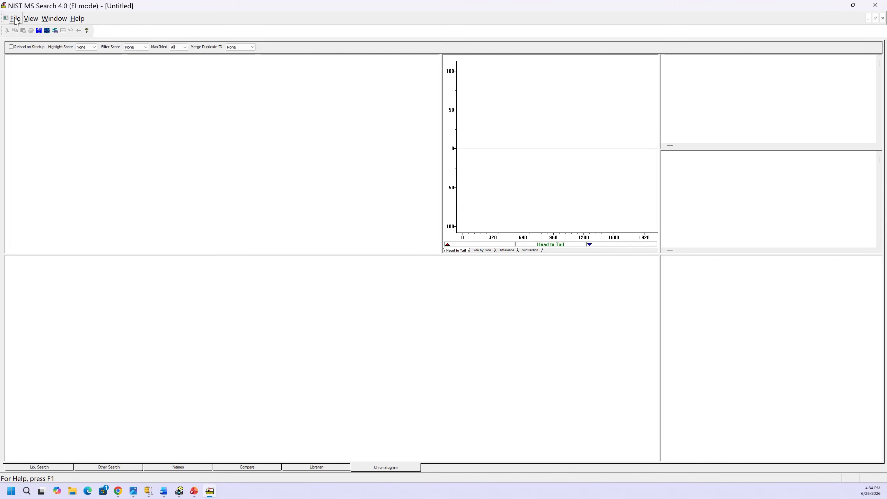
Set up a new EI input file analysis with GROB.D from the TUTORIAL folder as the input file
click(15, 19)
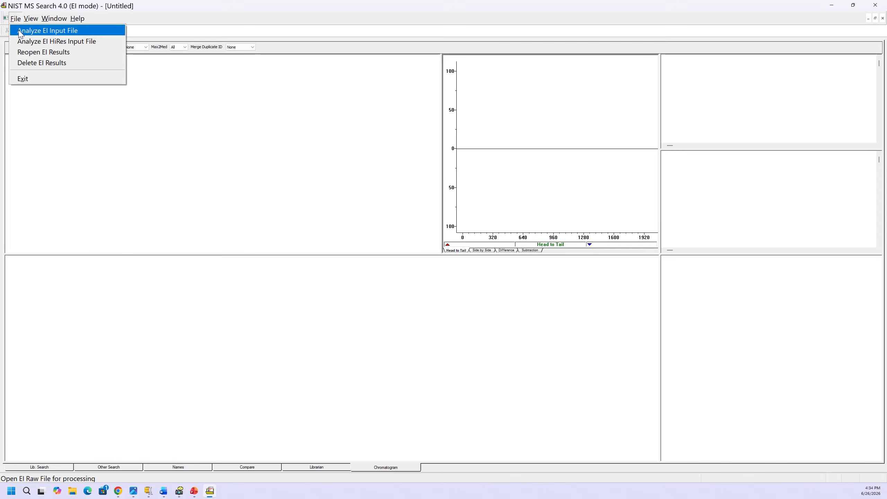
click(19, 32)
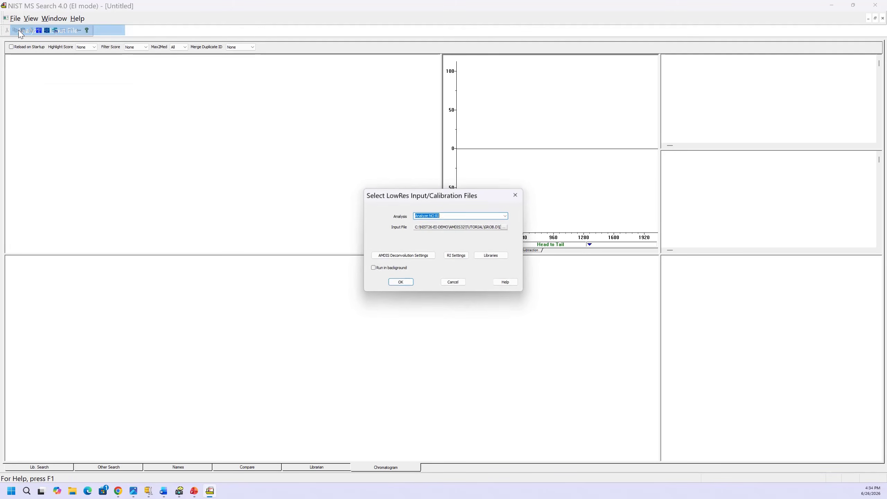
click(505, 227)
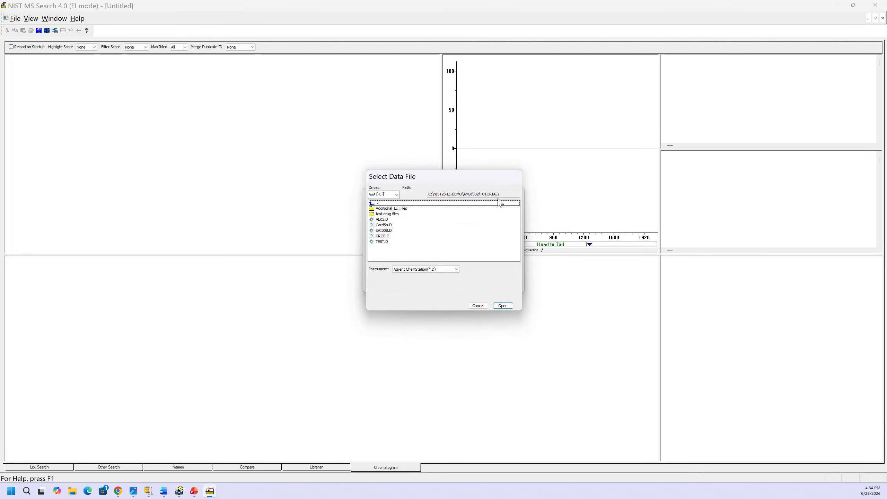
click(386, 236)
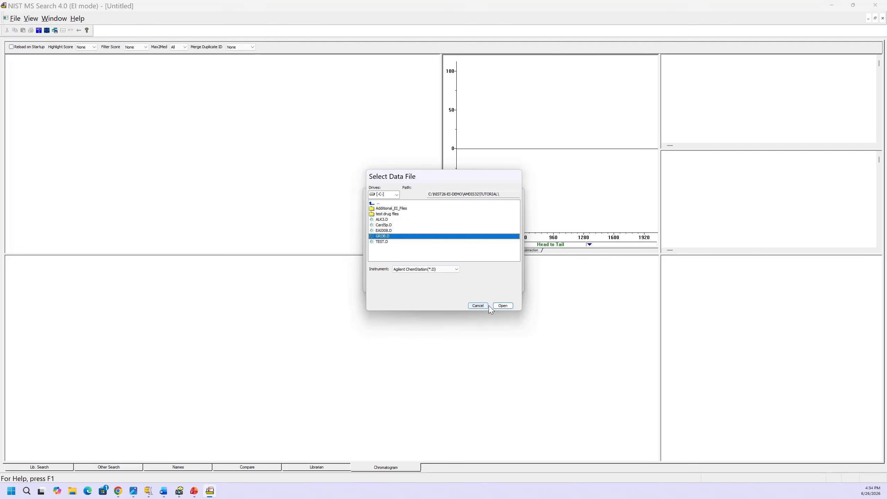
click(502, 305)
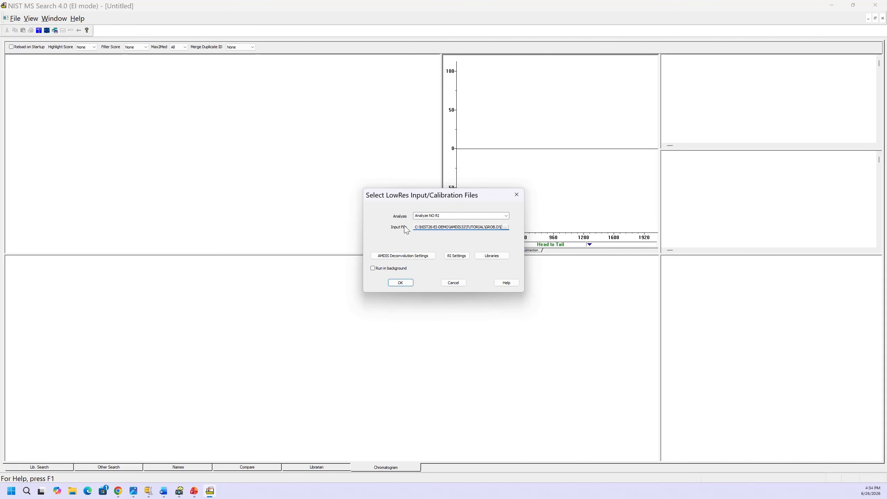
Review and accept the included libraries, and run the Analyze NO RI analysis
click(491, 257)
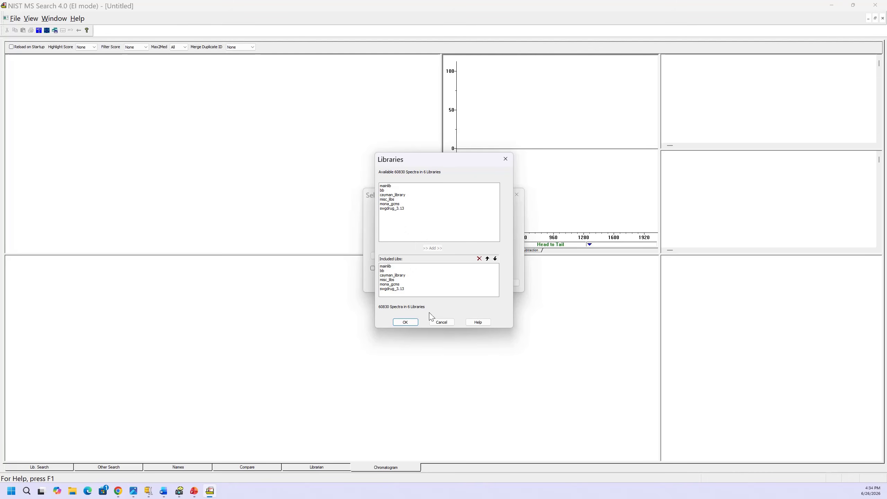
click(409, 322)
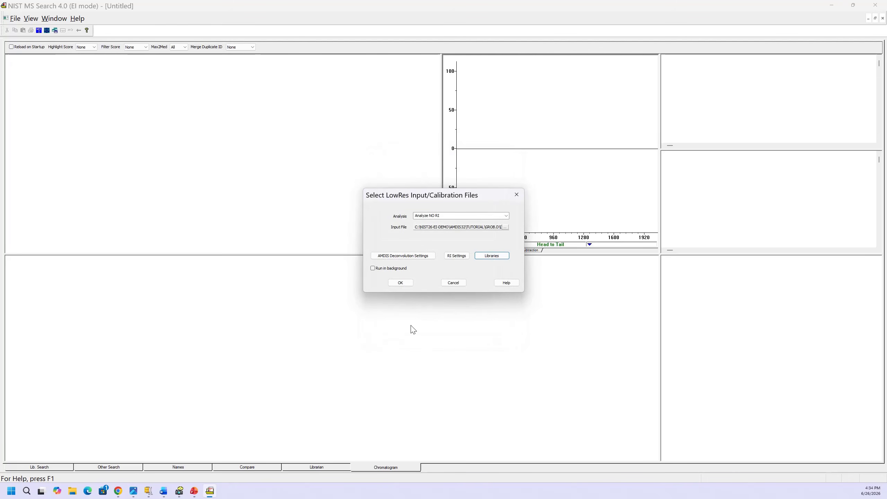
click(396, 287)
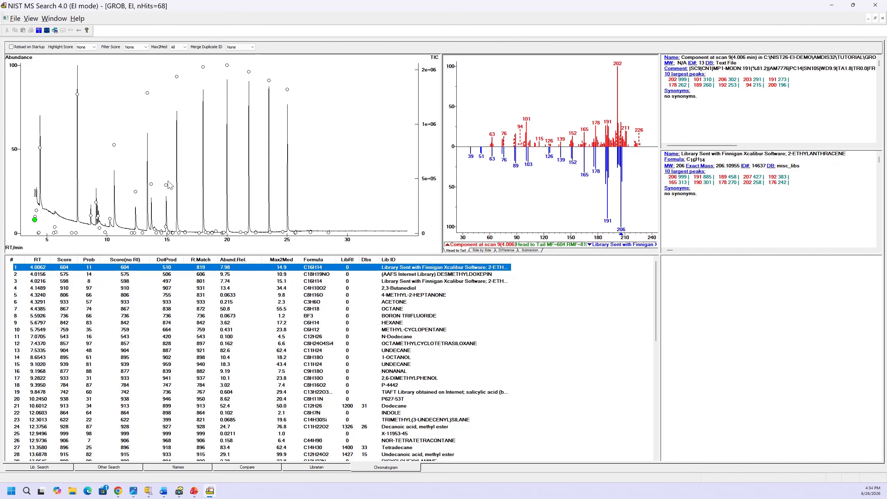
Merge duplicate identifications within <=2.0 sec and look through the hit list
click(253, 47)
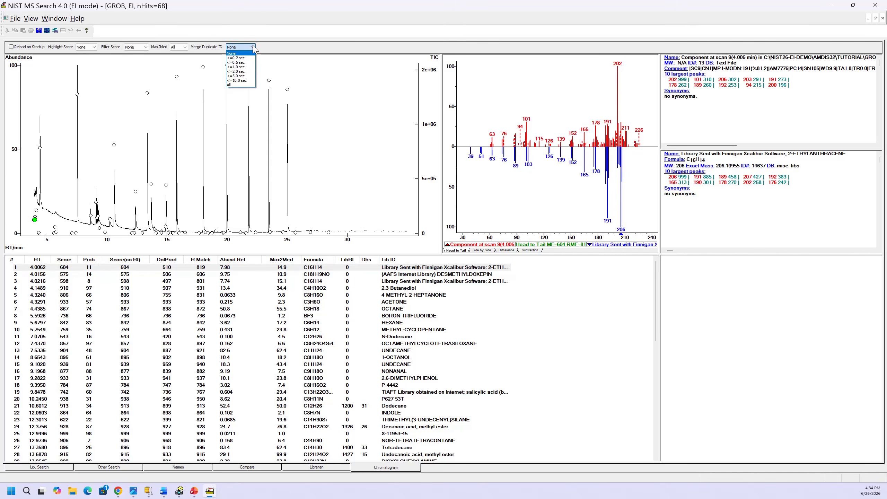
click(234, 71)
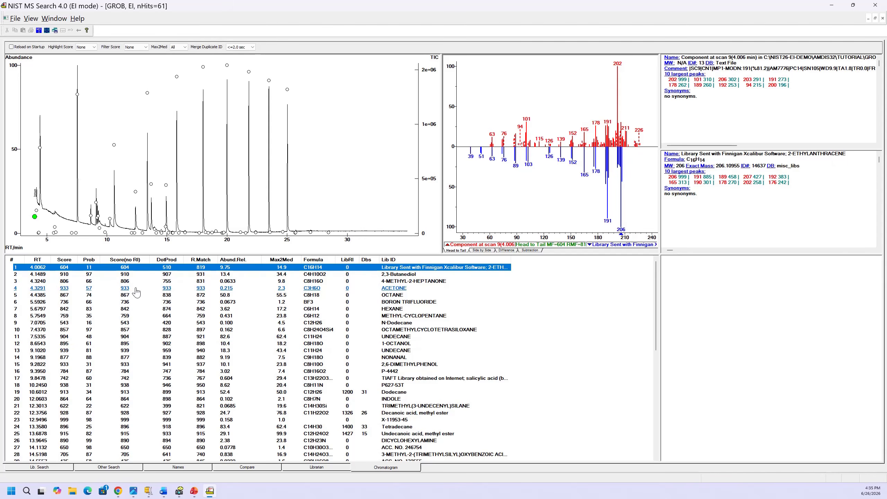
scroll(136, 293, down, 2)
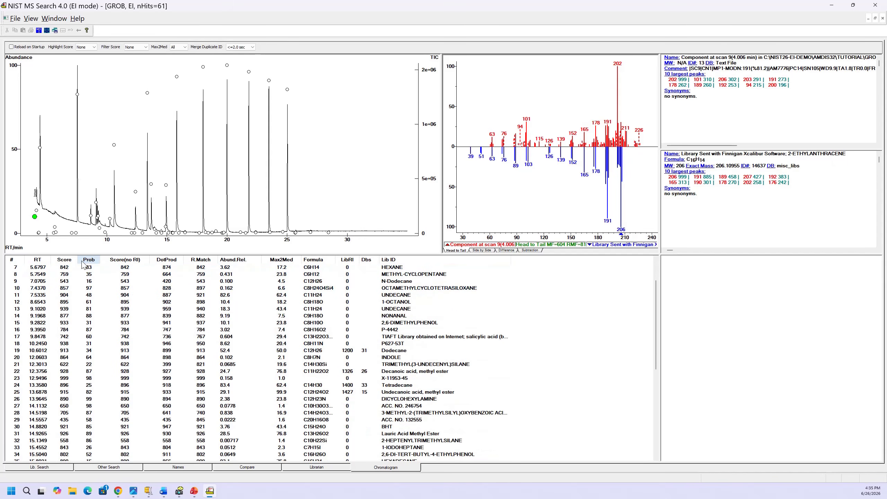
scroll(87, 268, up, 2)
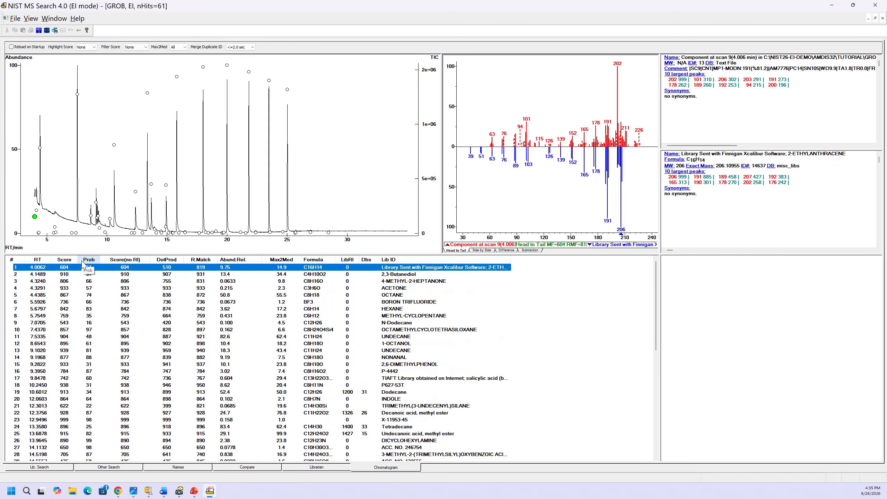
Inspect the tall undecane peak near 7.5 min, then sort the hits by descending relative abundance and select Eicosane
click(77, 94)
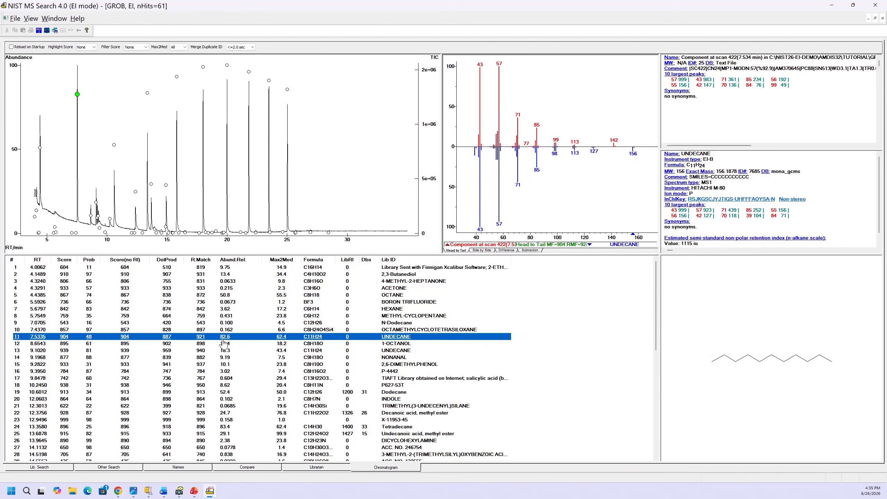
click(232, 262)
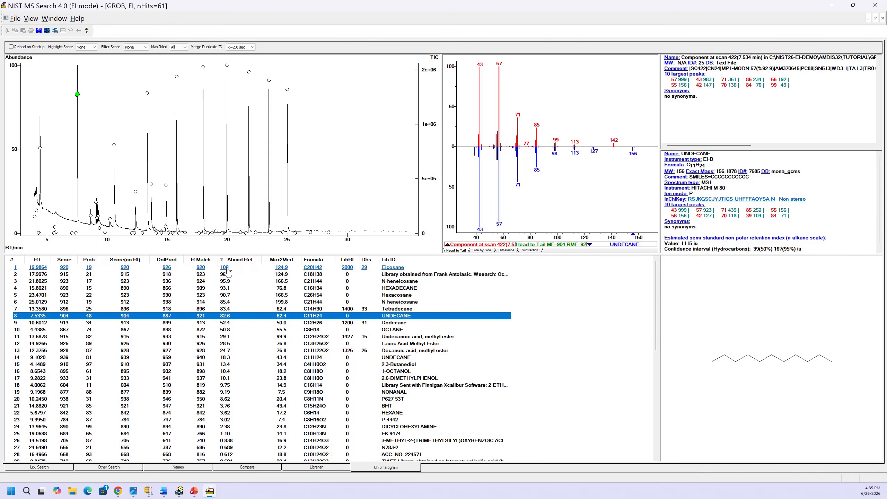
click(226, 268)
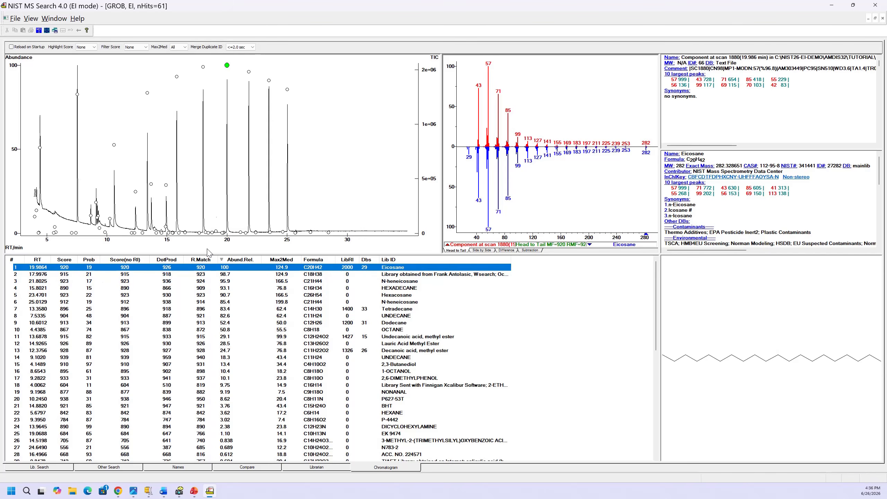
Select the hexadecane peak near 15.8 min and enable Structure on Plot for the spectrum comparison view
click(177, 77)
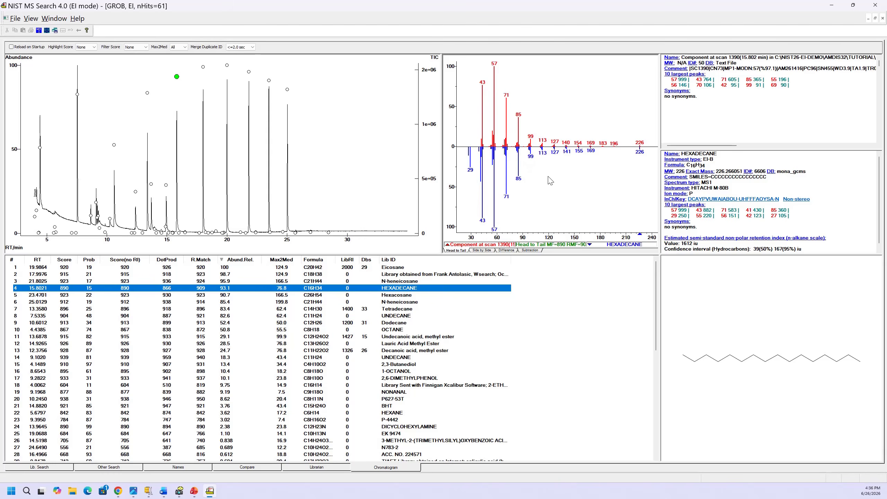
right_click(555, 183)
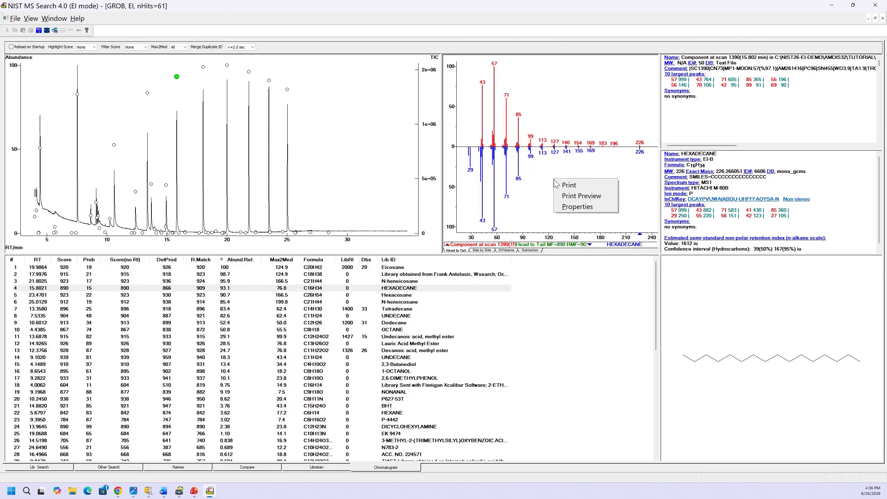
click(566, 207)
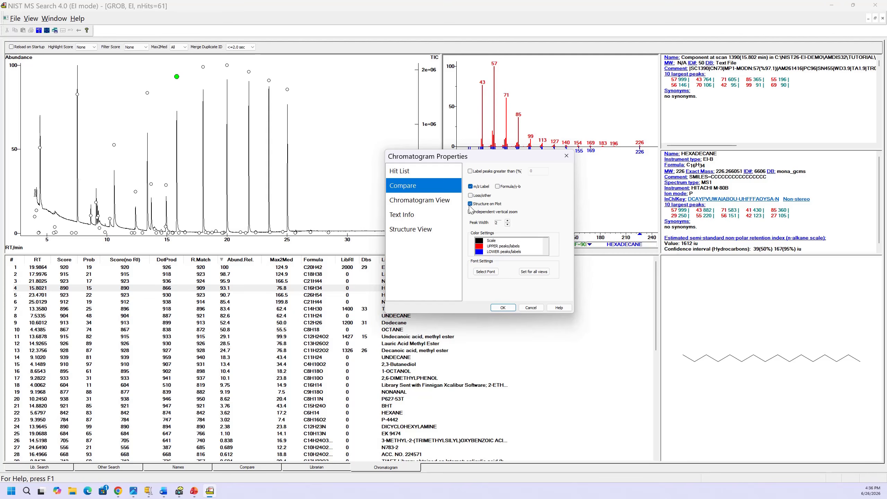
click(502, 307)
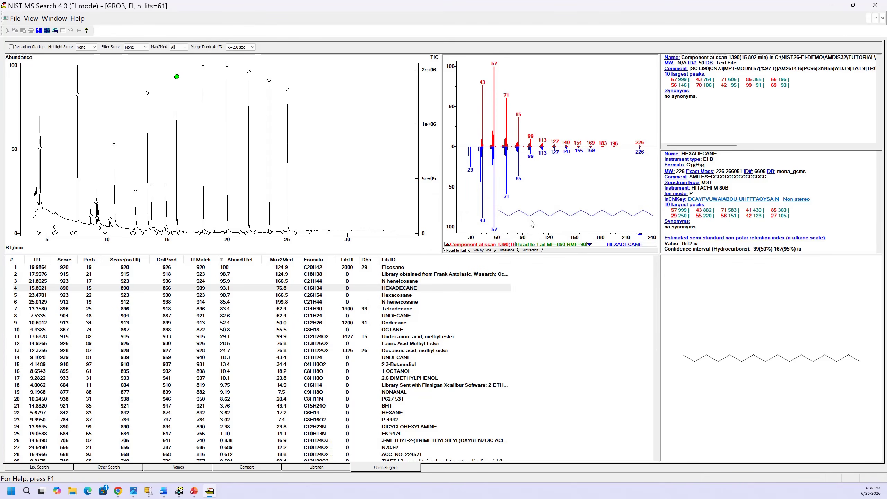
View the component near 18 min, and read the Eicosane library record with its Other DBs listings
click(203, 67)
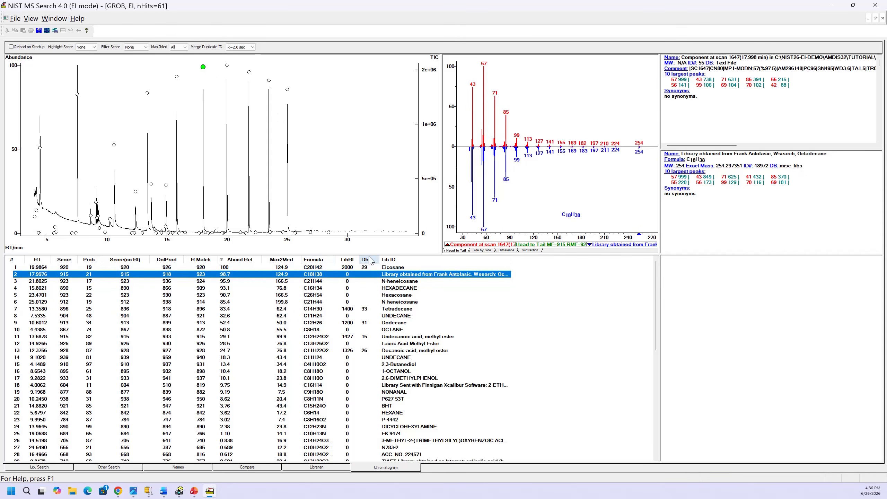
click(363, 268)
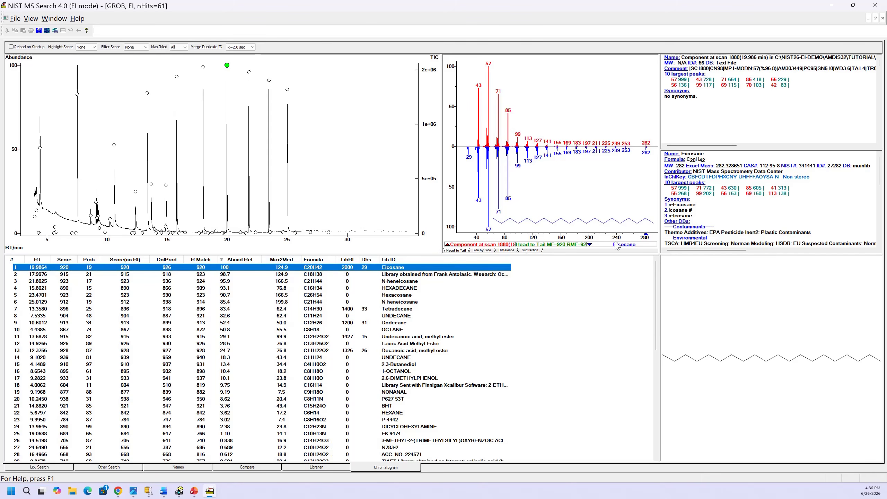
scroll(717, 206, down, 3)
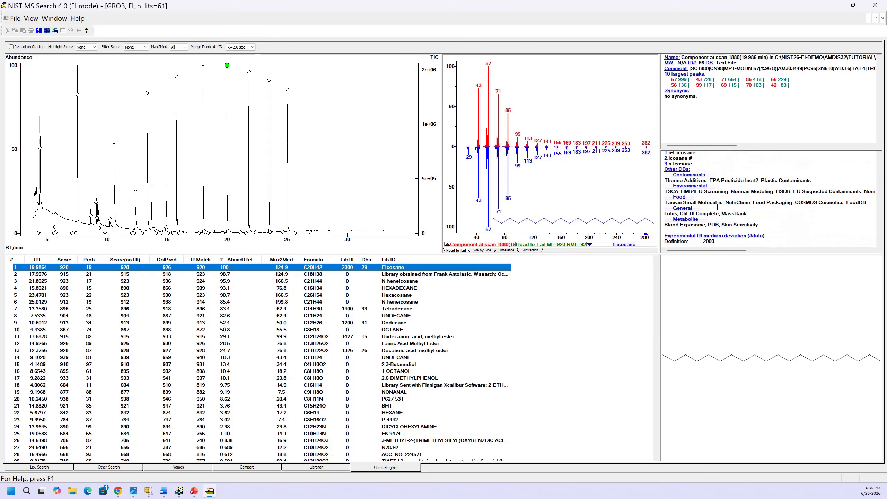
scroll(686, 213, down, 5)
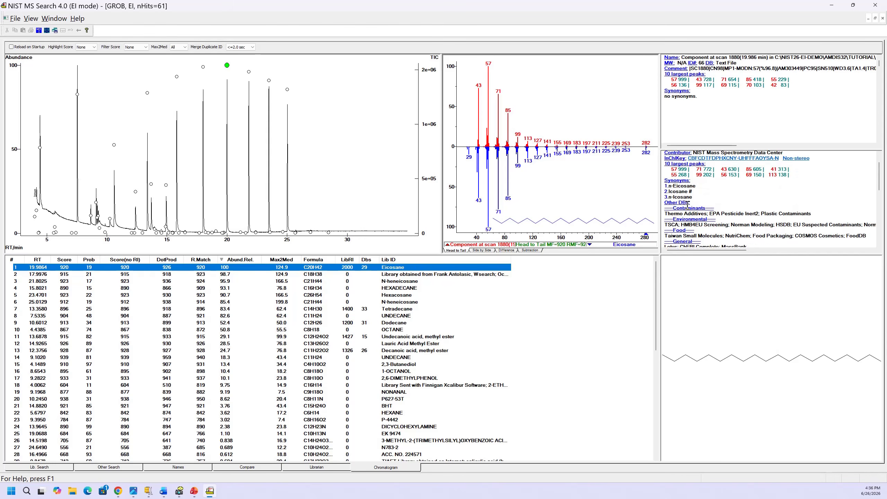
scroll(687, 205, up, 8)
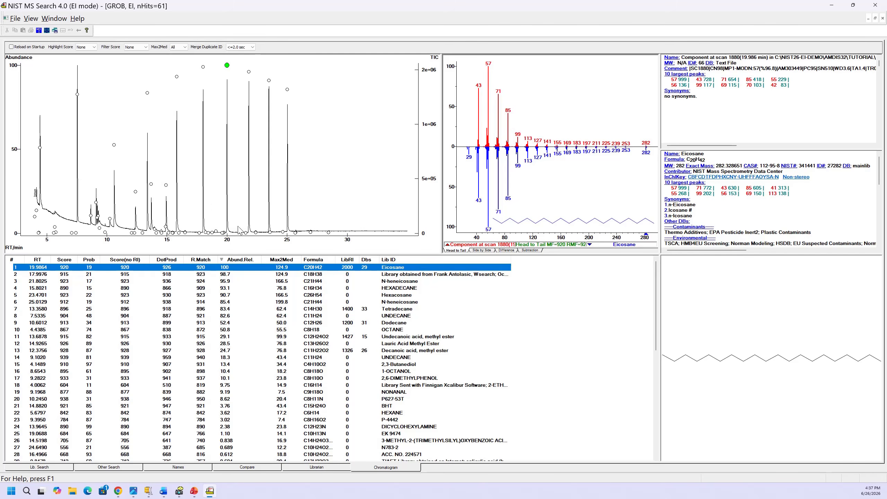
Examine the spectra and structures of successive hits from Dodecane down to 1-OCTANOL
click(114, 145)
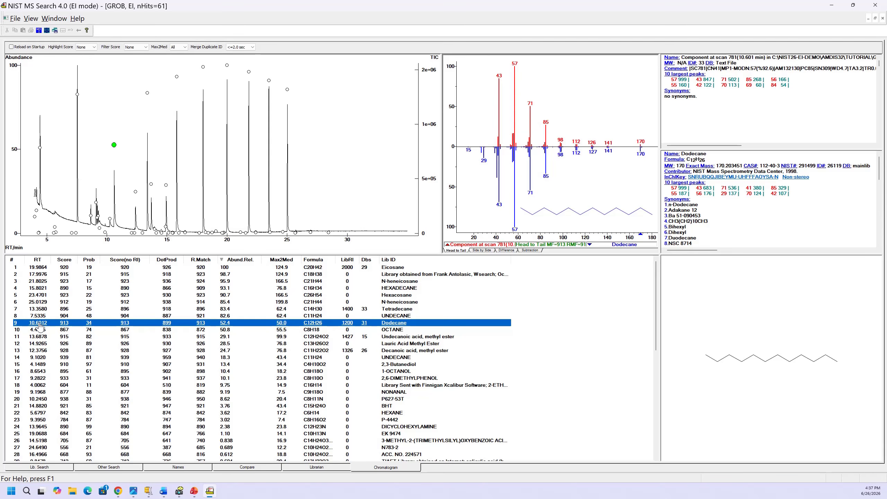
key(Down)
key(Down)
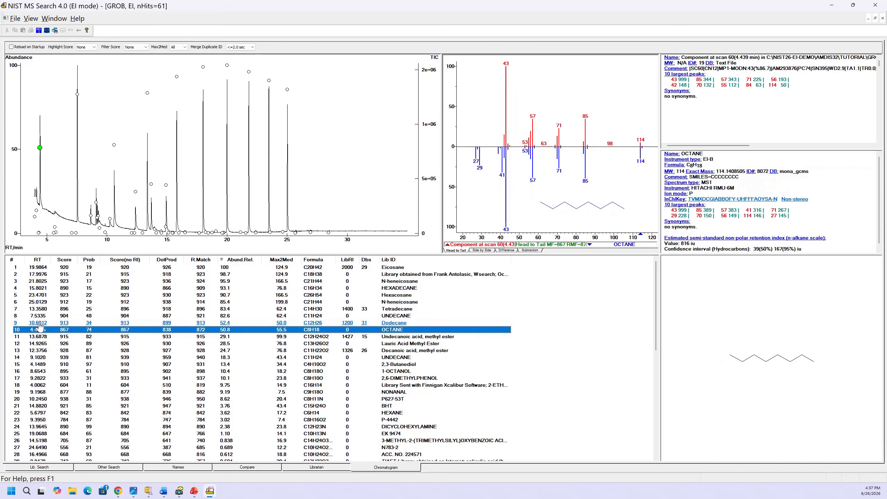
key(Down)
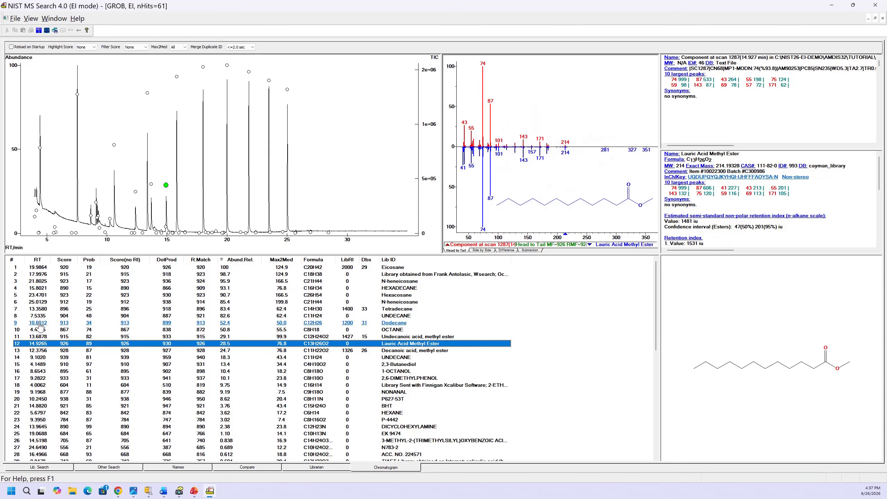
key(Down)
key(Down)
key(Down)
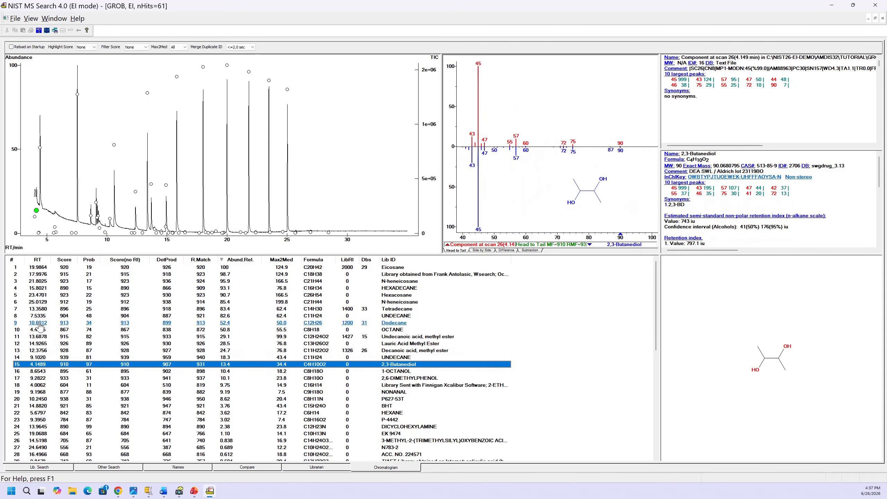
key(Down)
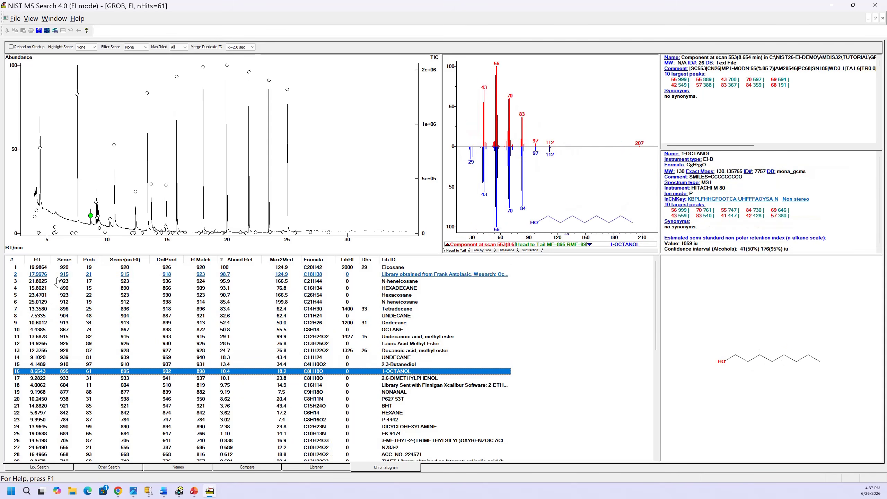
Sort the hit list by ascending retention time and select the first hit
click(38, 259)
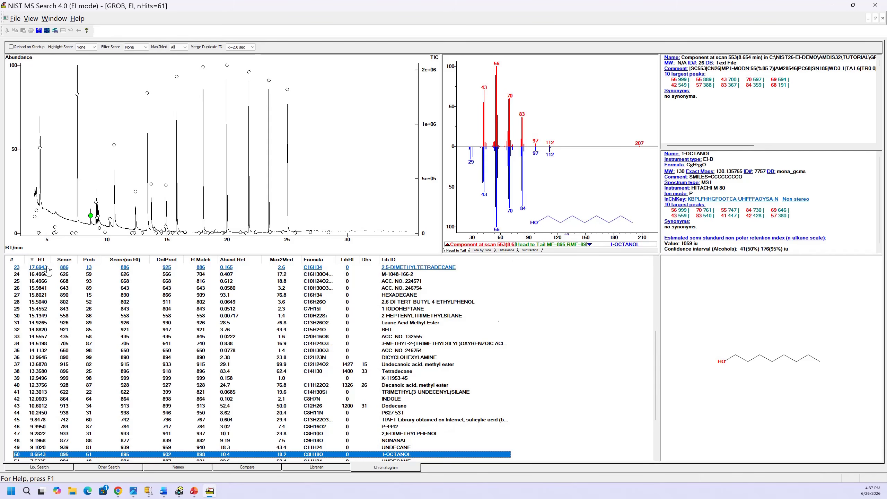
scroll(49, 269, up, 2)
click(39, 259)
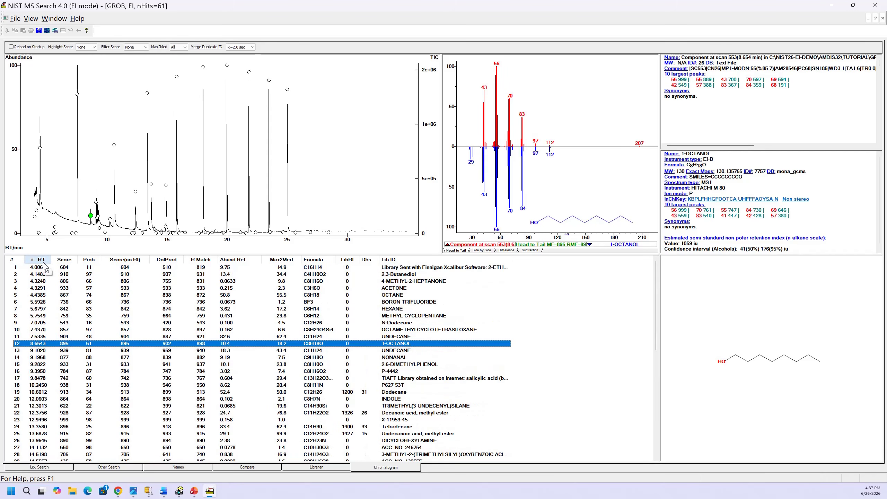
click(34, 268)
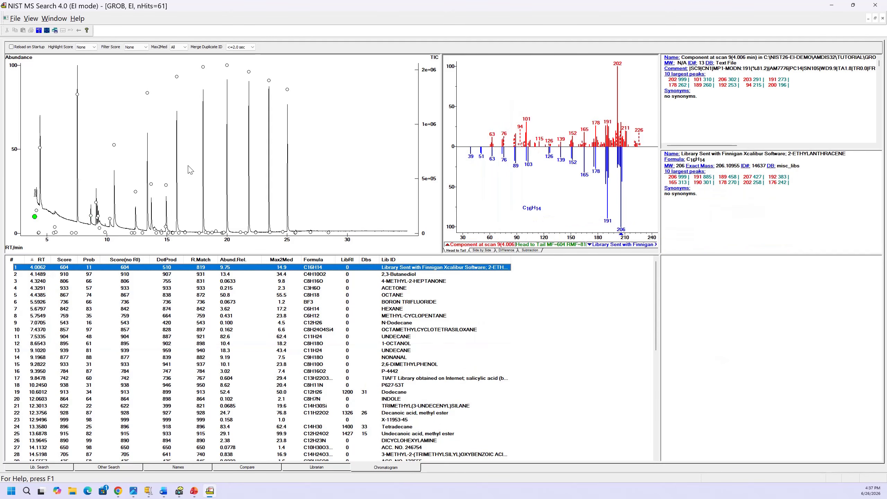
Examine the decanoic acid, methyl ester peak near 12.4 min and the hits following it down to row 28
click(136, 192)
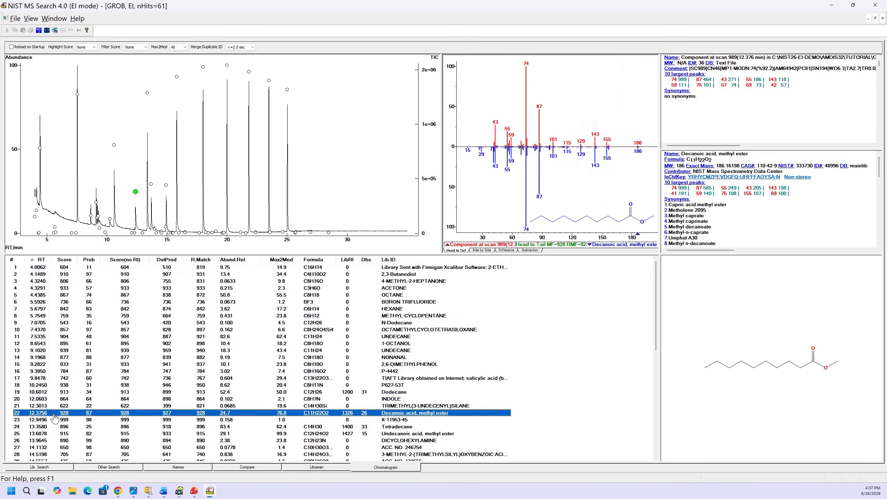
key(Down)
key(Down)
key(Down)
key(Down)
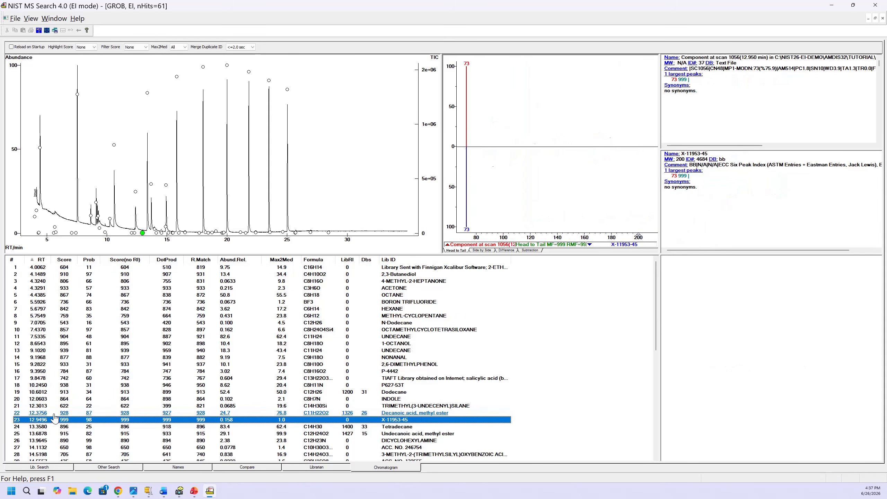
key(Down)
key(Down)
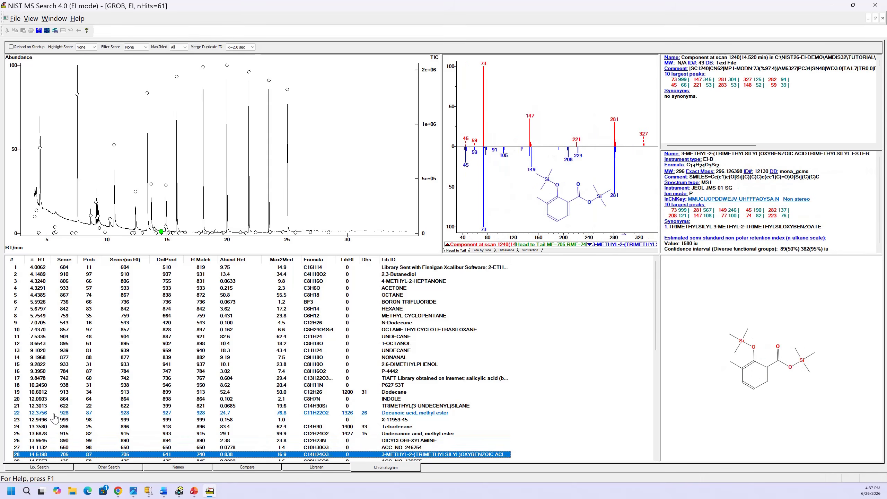
View the BHT hit, and filter the hit list by Max2Med, first with >20 and finally with >10
key(Down)
key(Down)
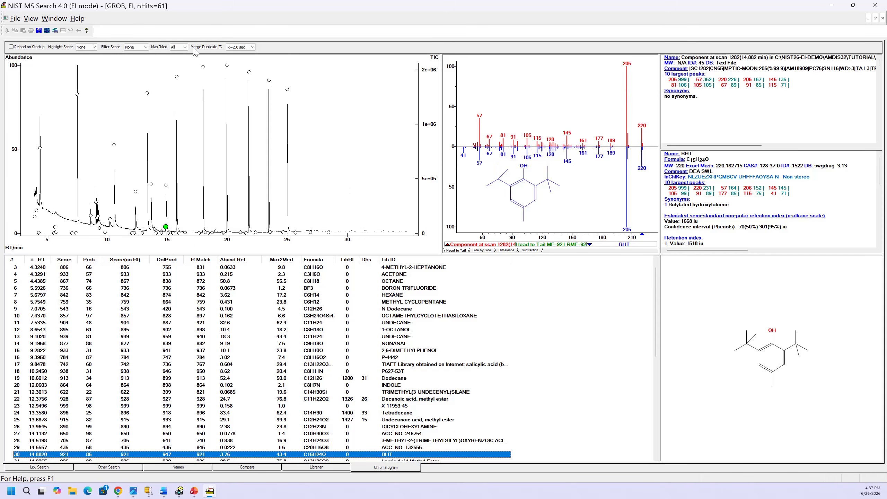
click(174, 47)
click(185, 47)
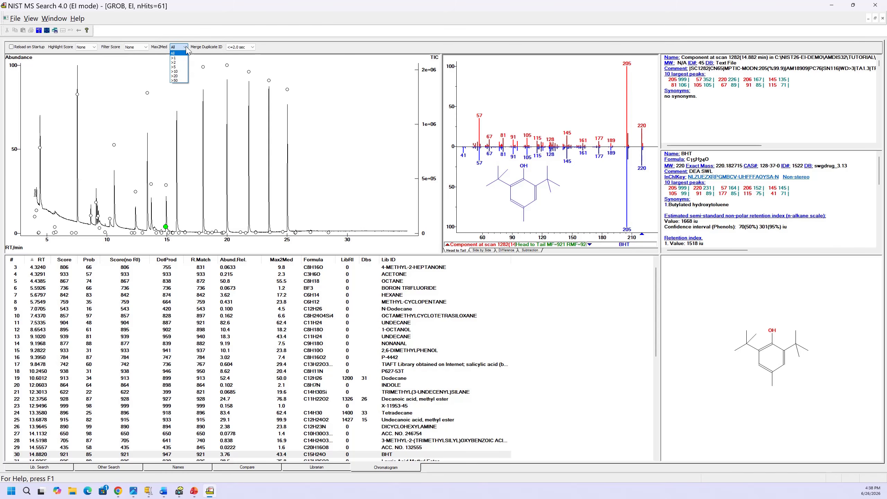
click(179, 77)
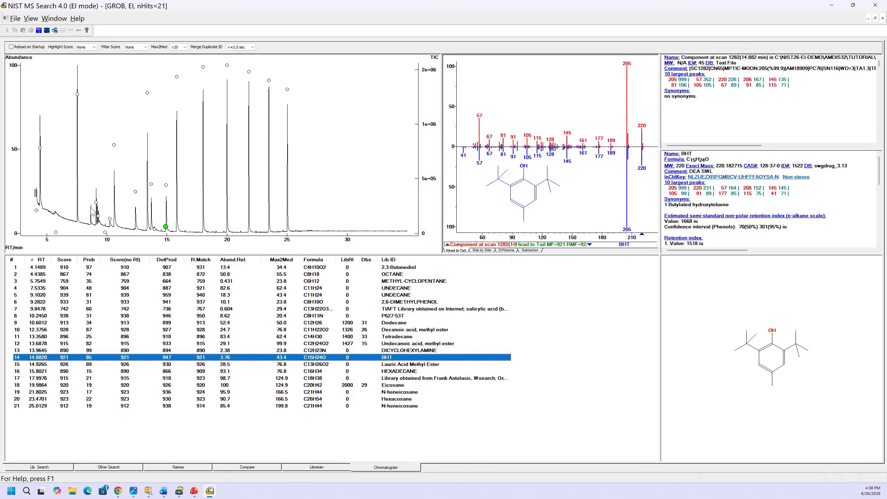
click(186, 49)
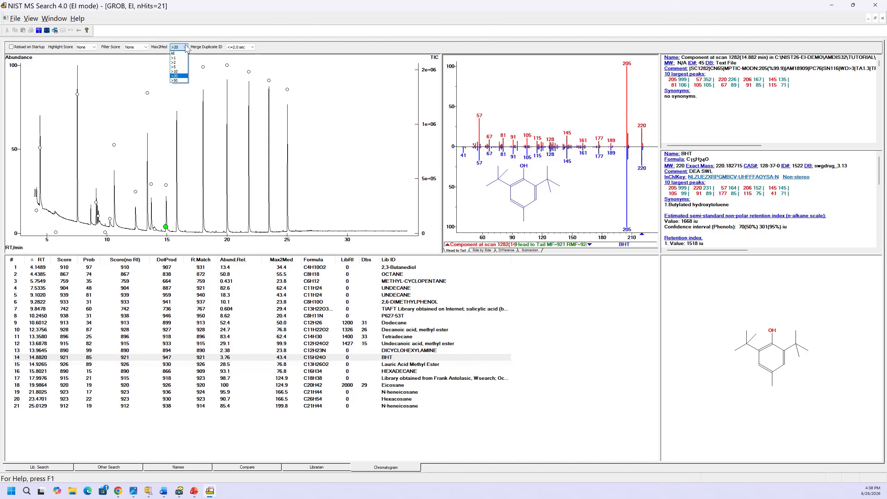
click(182, 72)
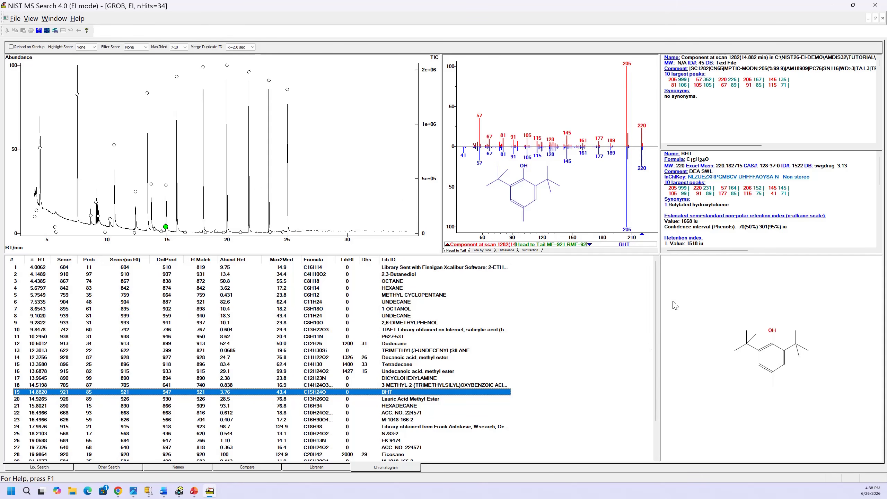
Sort the hits by descending relative abundance and show only those from Eicosane down to EK 9474
click(223, 261)
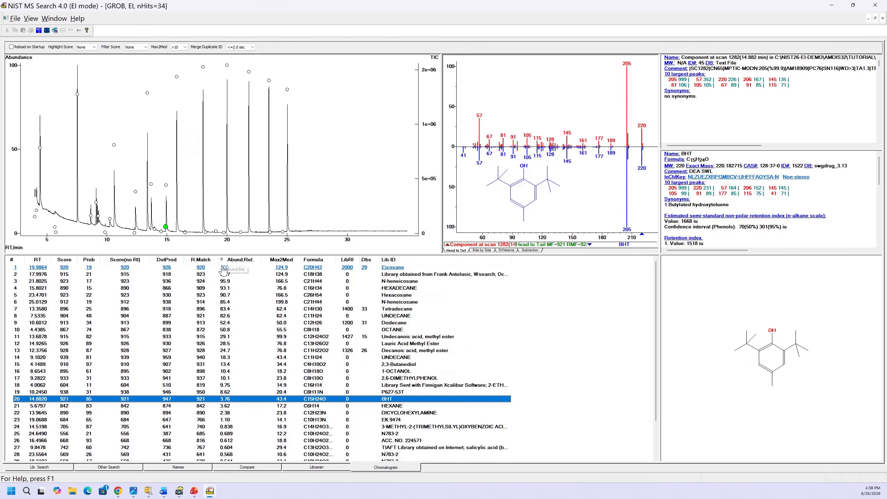
click(222, 269)
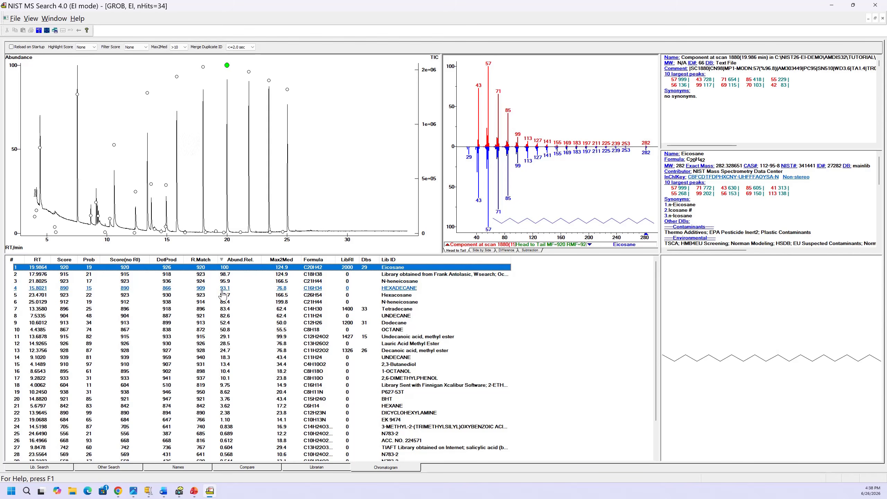
shift+click(224, 421)
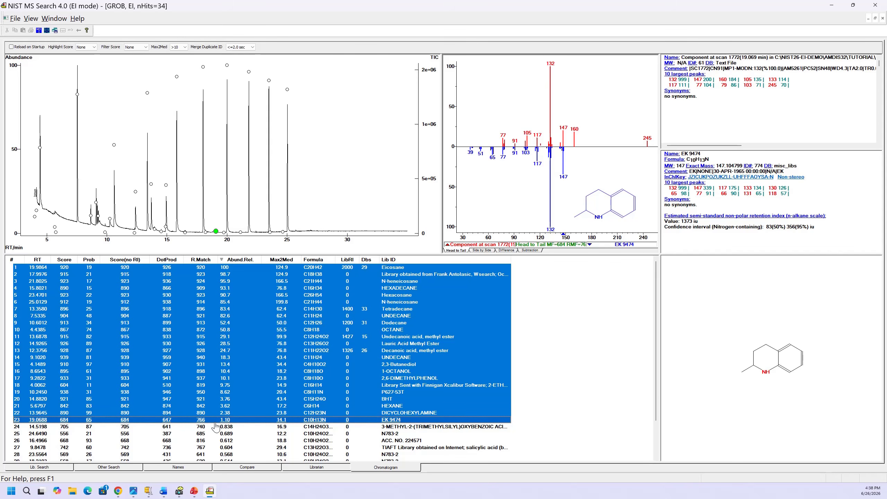
right_click(227, 277)
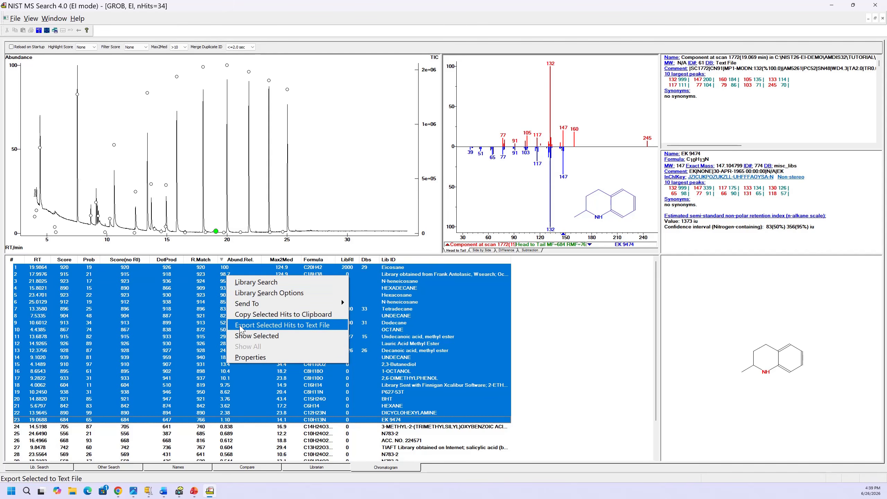
click(241, 336)
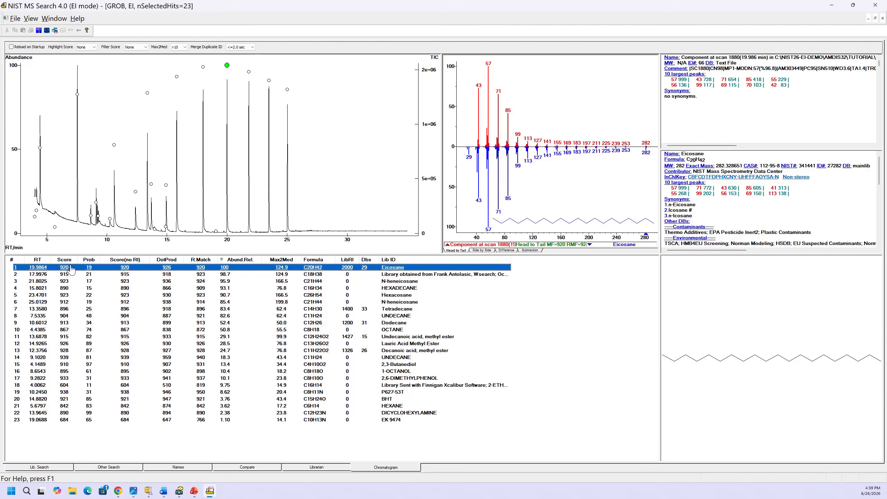
Sort the shortened list by ascending retention time and view the components near 7.5 min and 4.4 min in the chromatogram
click(43, 263)
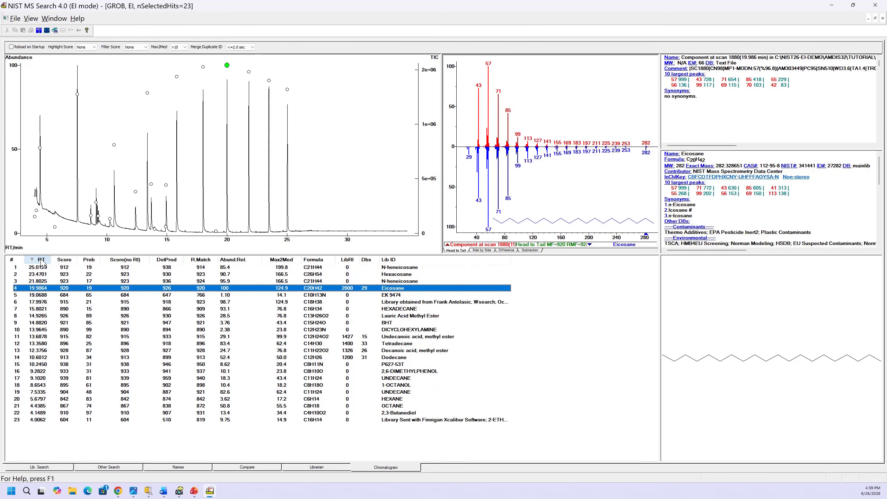
click(42, 262)
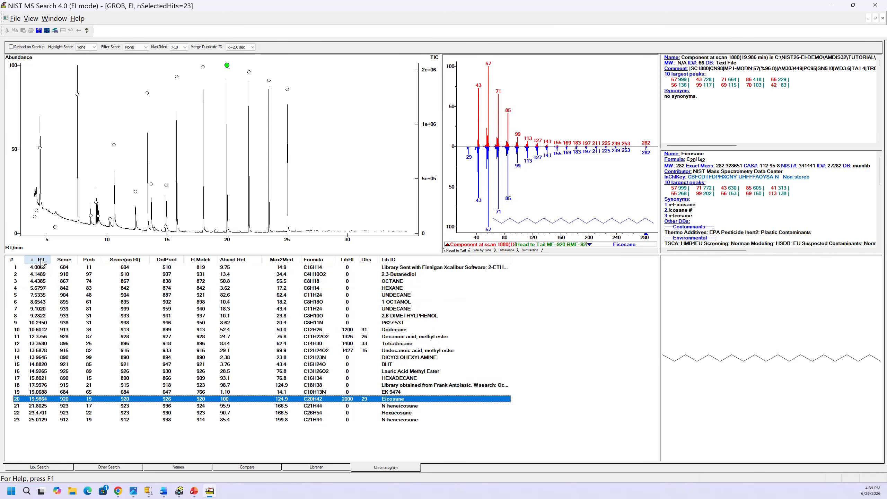
click(77, 94)
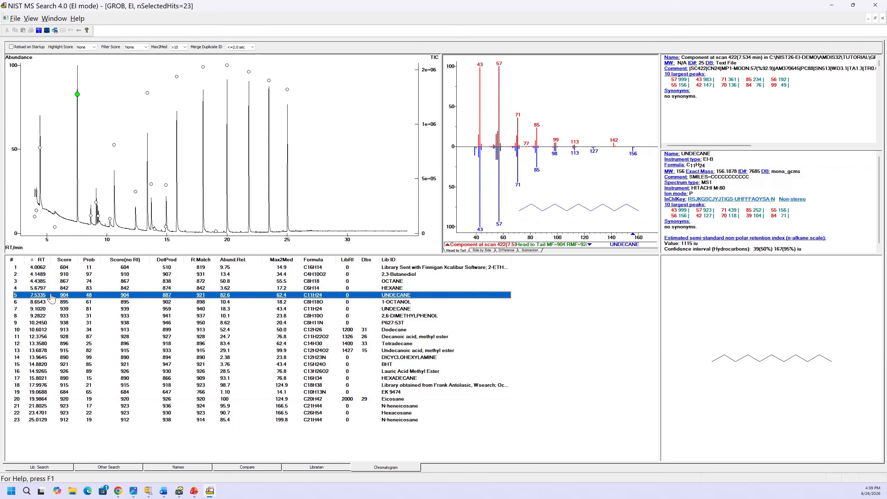
click(40, 148)
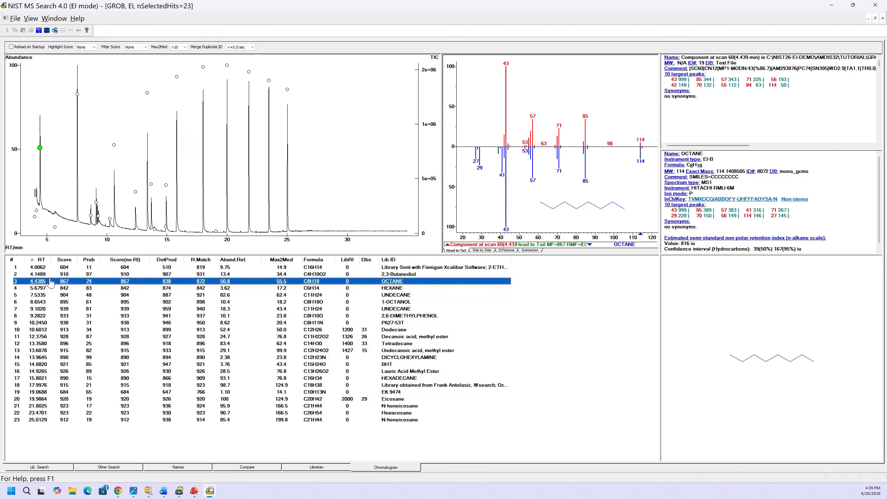
Examine the spectra and structures of the successive hits from HEXANE through BHT down to N-heneicosane near 21.8 min
key(Down)
key(Down)
key(Down)
key(Down)
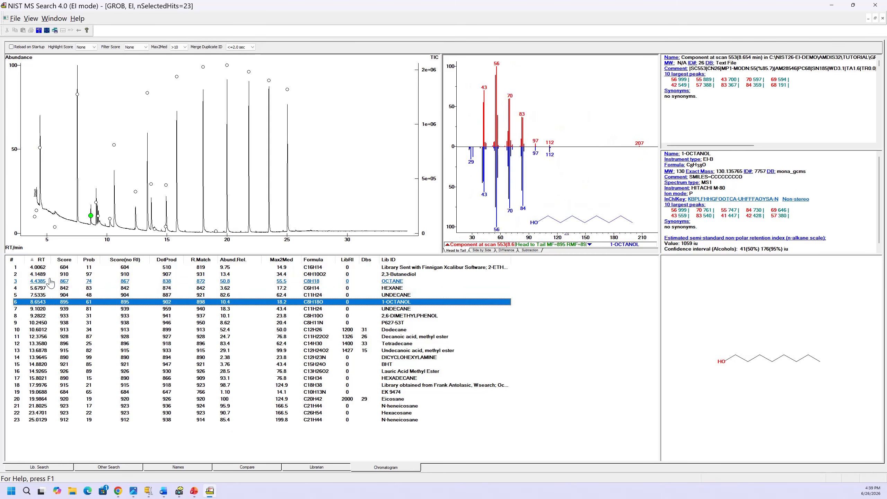
key(Down)
key(Down)
key(Down)
key(Down)
key(Down)
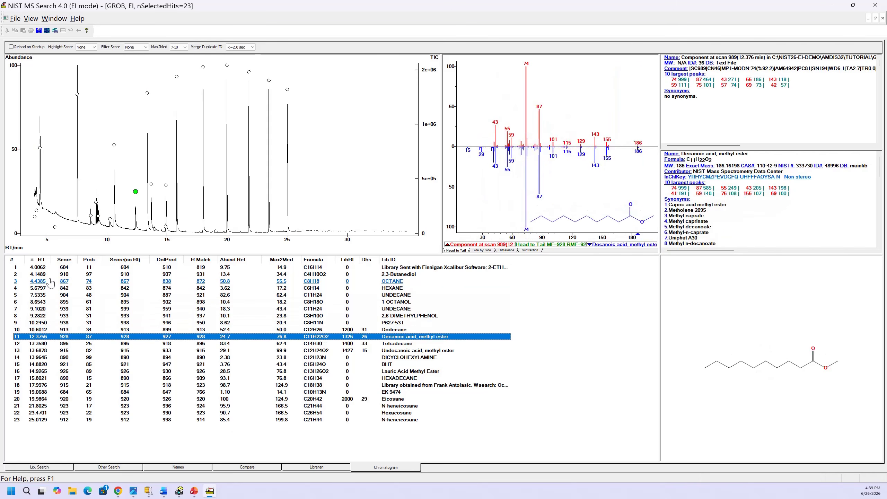
key(Down)
key(Down)
key(Down)
key(Down)
key(Down)
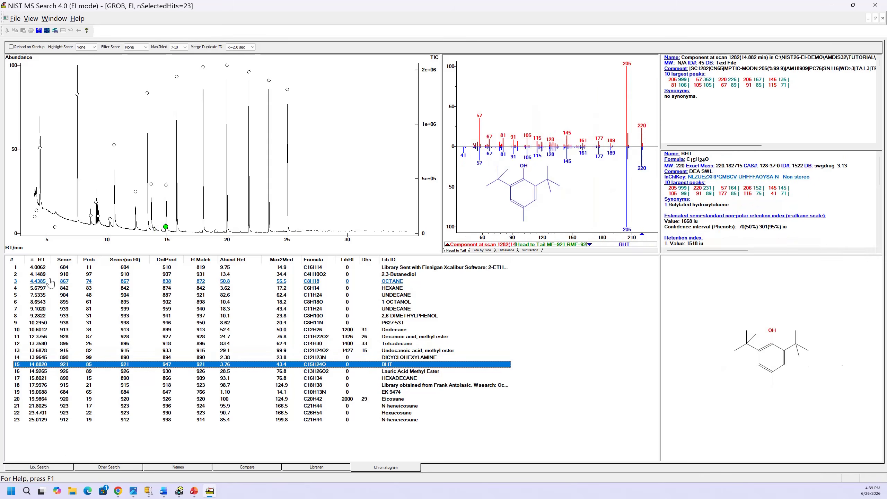
key(Down)
key(Down)
key(Down)
key(Down)
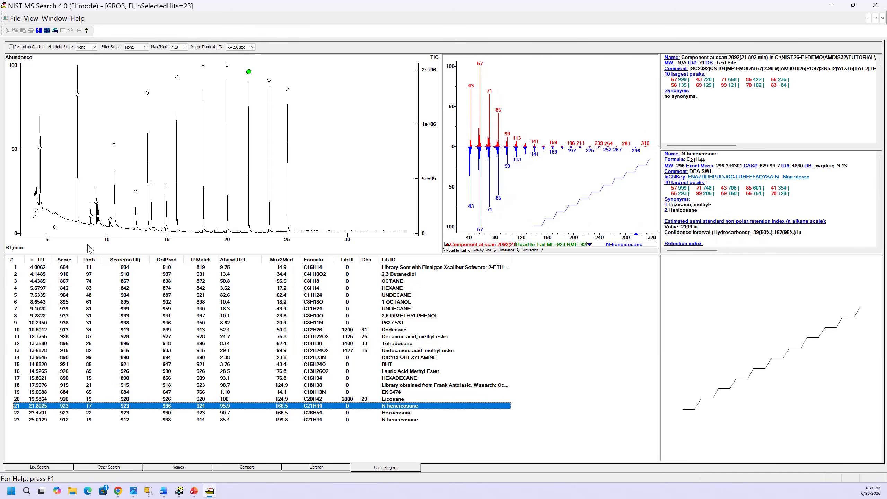
Show all hits again, sort them by descending score, and select the top hit, UNDECANE
right_click(257, 298)
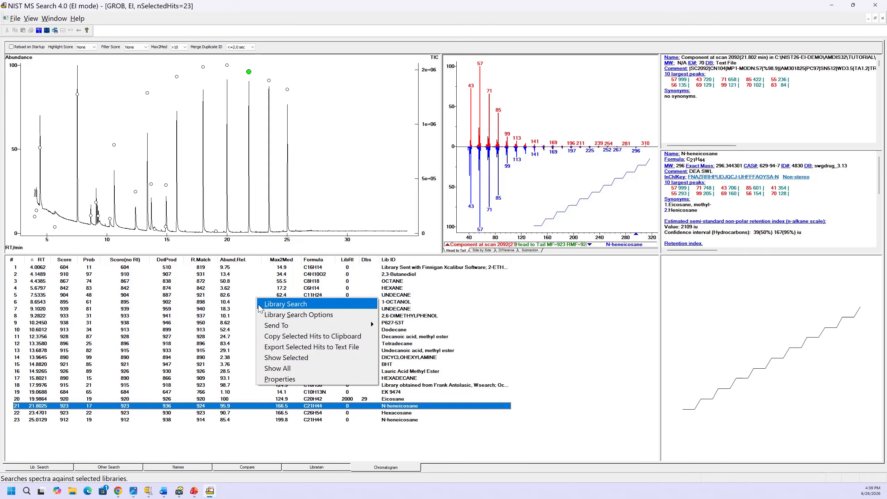
click(276, 368)
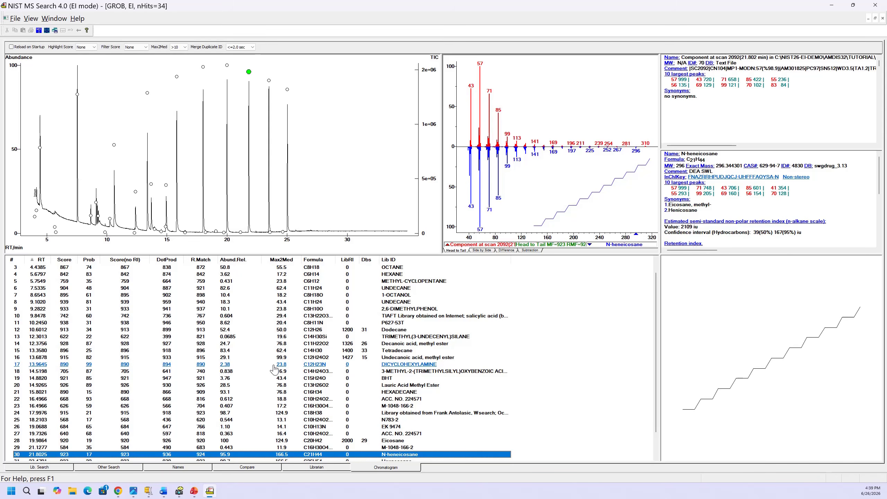
click(65, 260)
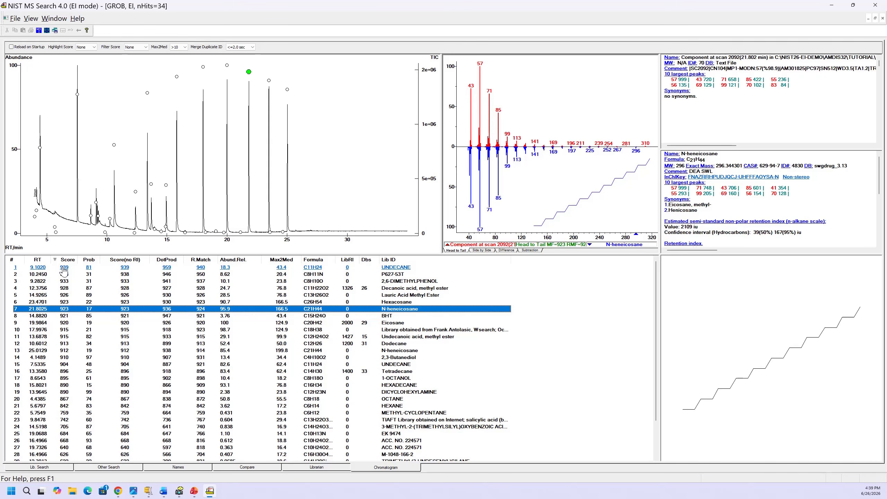
click(64, 268)
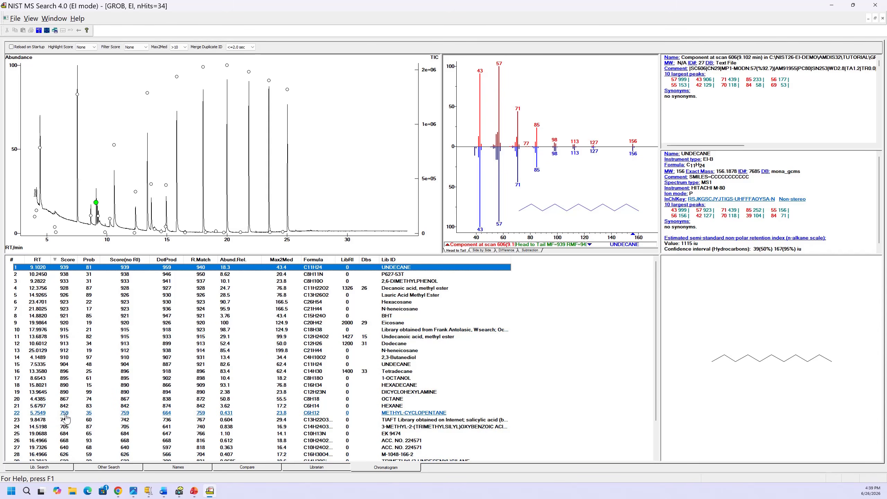
scroll(65, 418, down, 2)
scroll(66, 417, up, 2)
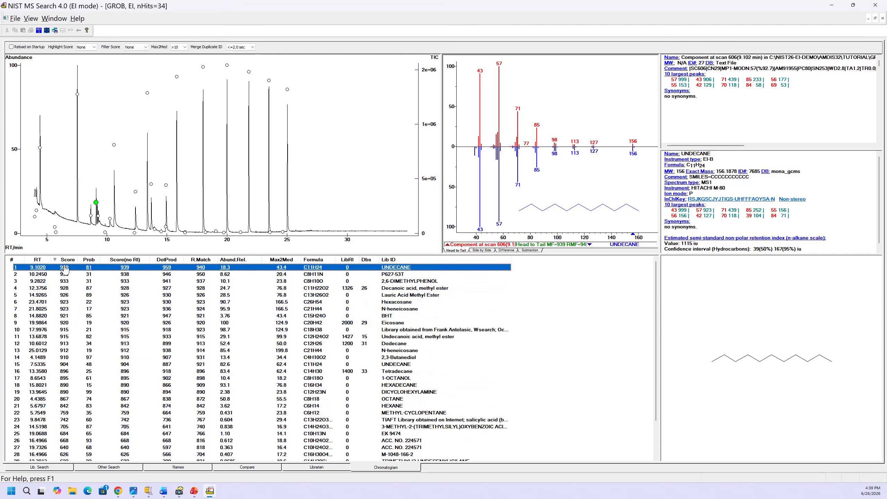
Show only the hits from UNDECANE down to METHYL-CYCLOPENTANE, and filter them with Max2Med >50
click(66, 414)
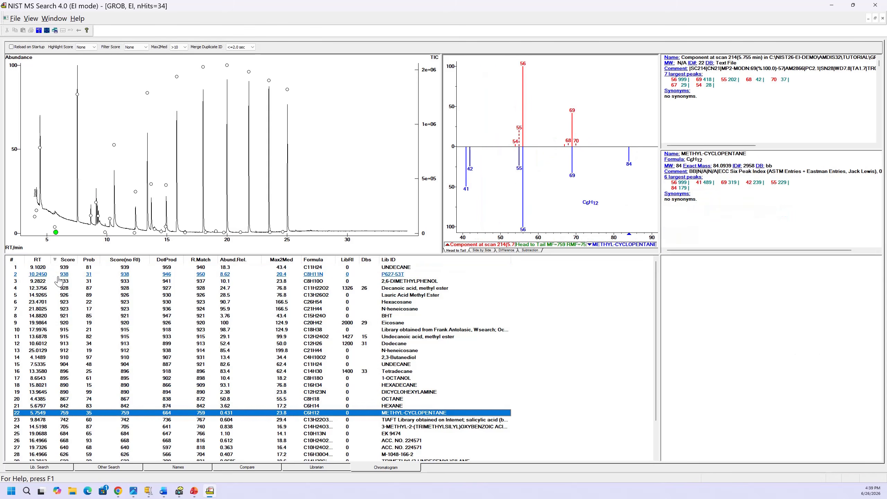
shift+click(65, 267)
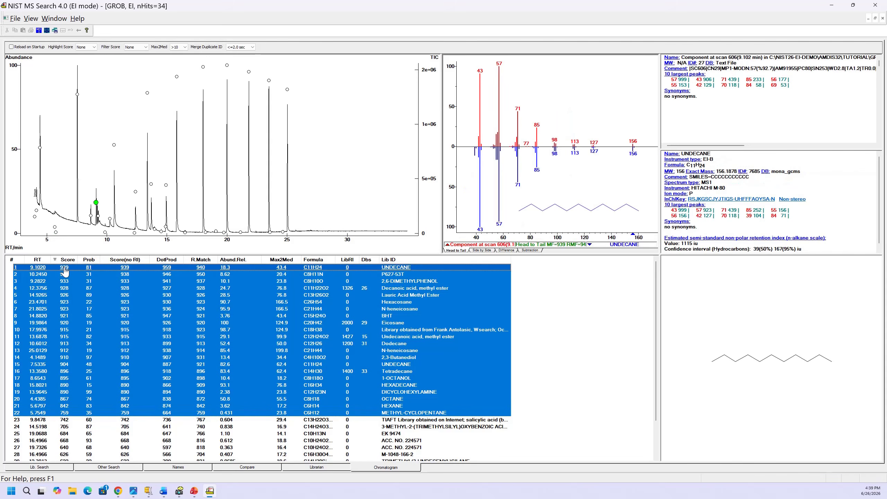
right_click(124, 293)
click(147, 348)
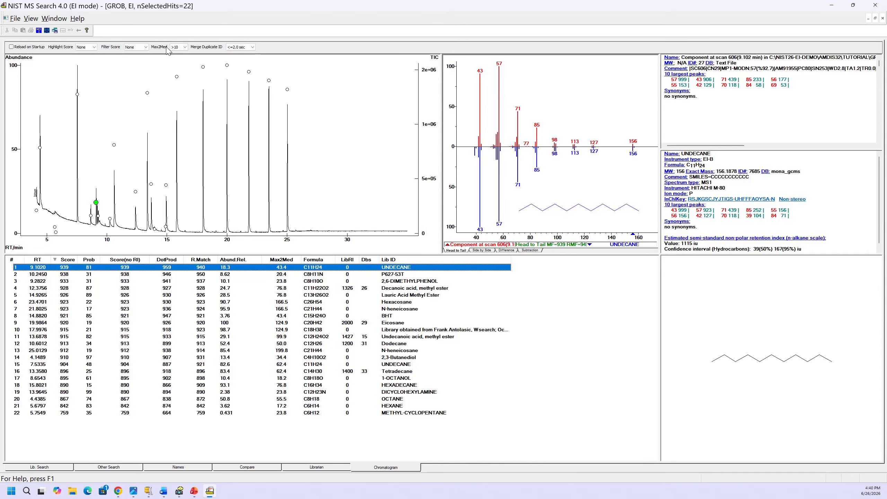
click(185, 48)
click(187, 48)
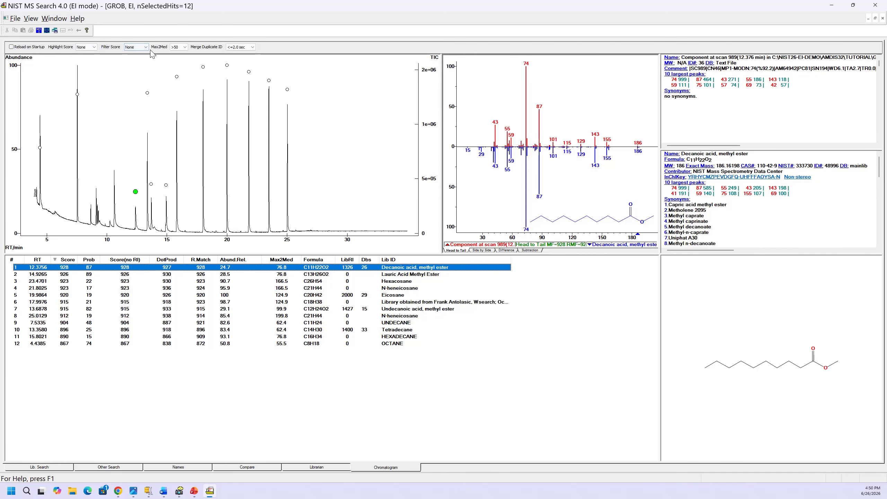
Reset the Max2Med filter to All and show all hits again
click(181, 48)
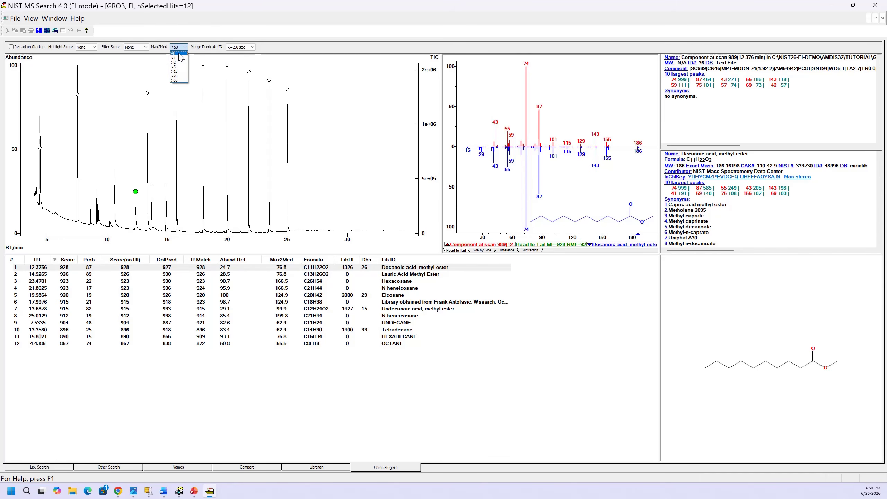
click(179, 54)
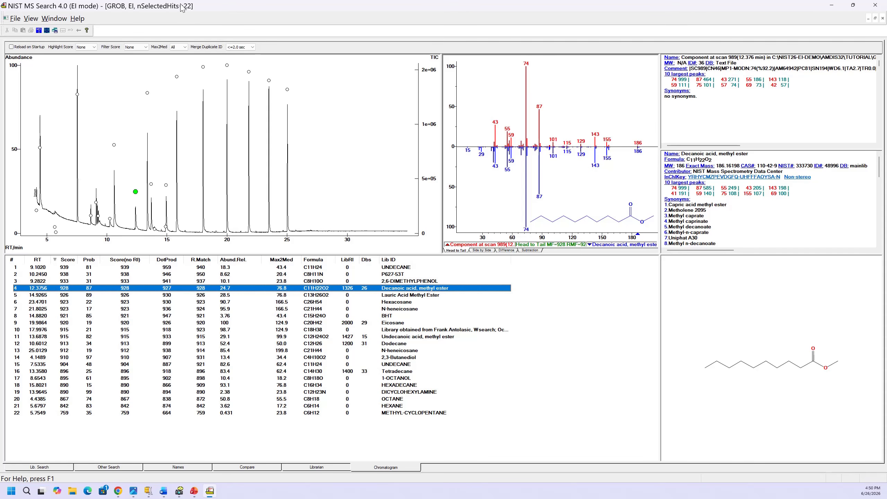
right_click(218, 290)
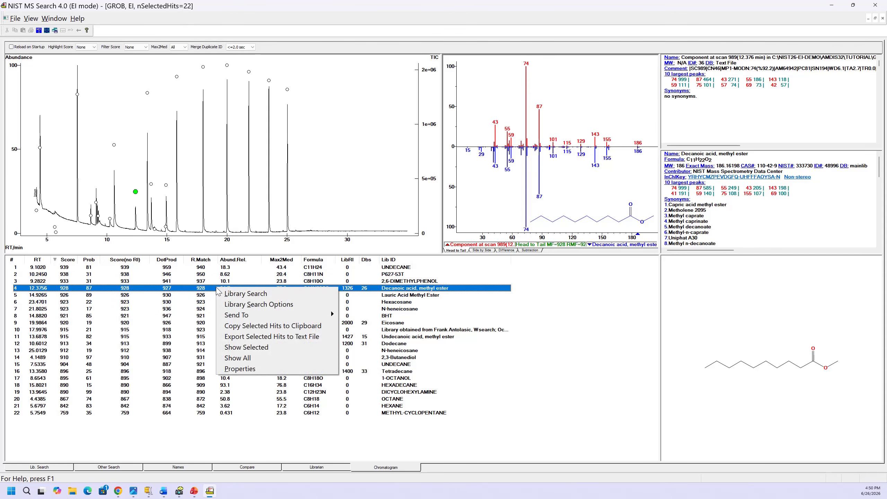
click(230, 358)
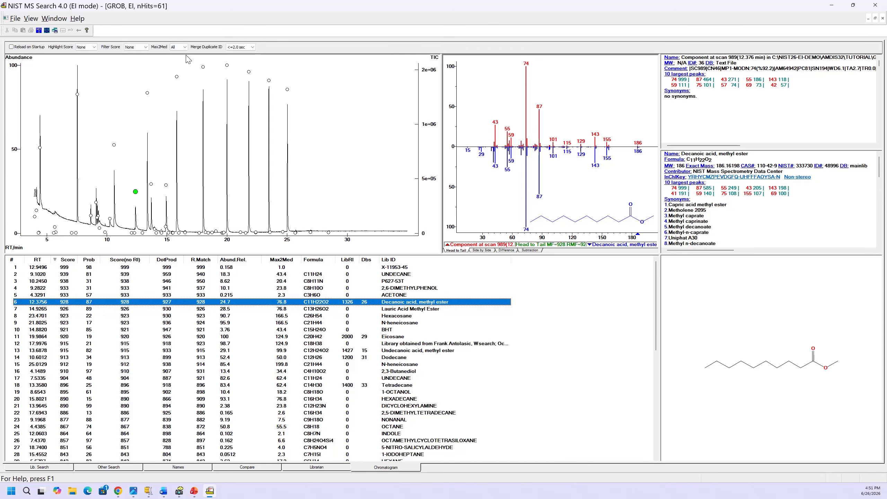
Start an EI input file analysis and choose agilent_test_File.D from the Additional_EI_Files folder as the input file
click(15, 19)
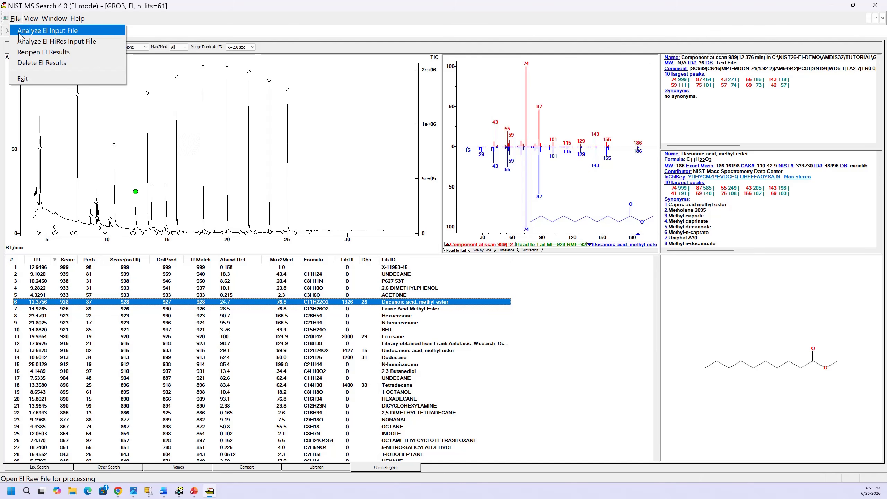
click(47, 31)
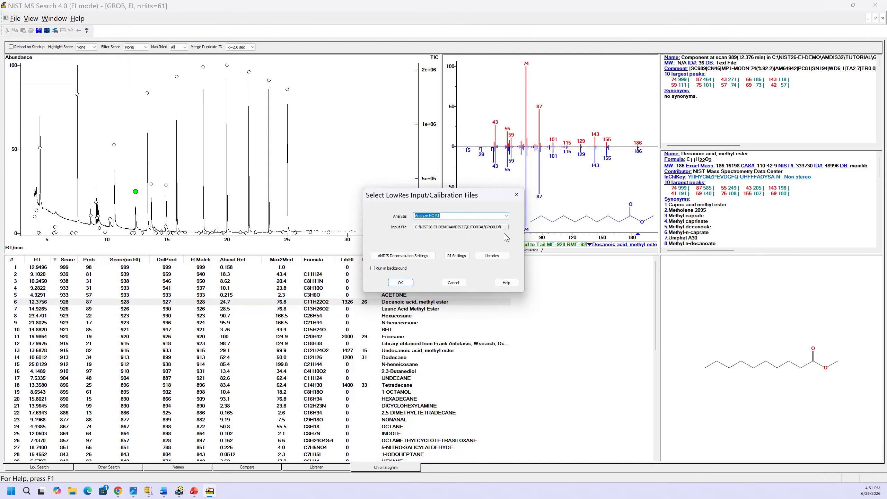
click(506, 230)
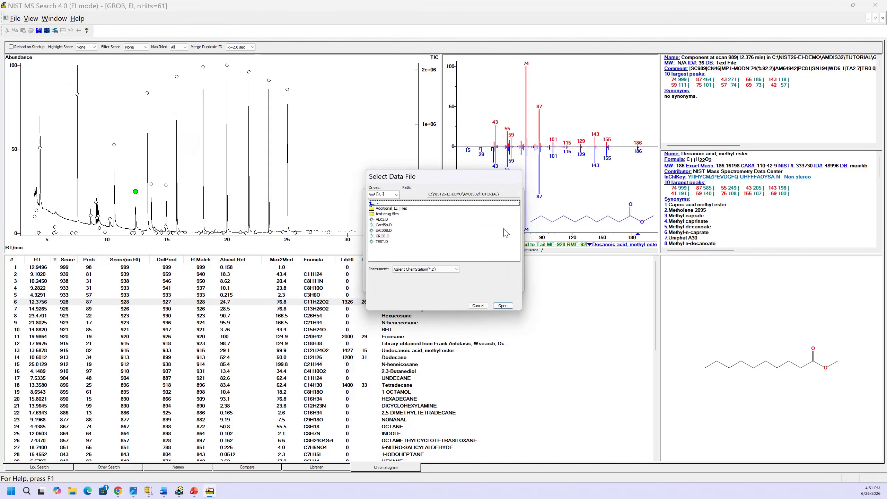
double_click(384, 208)
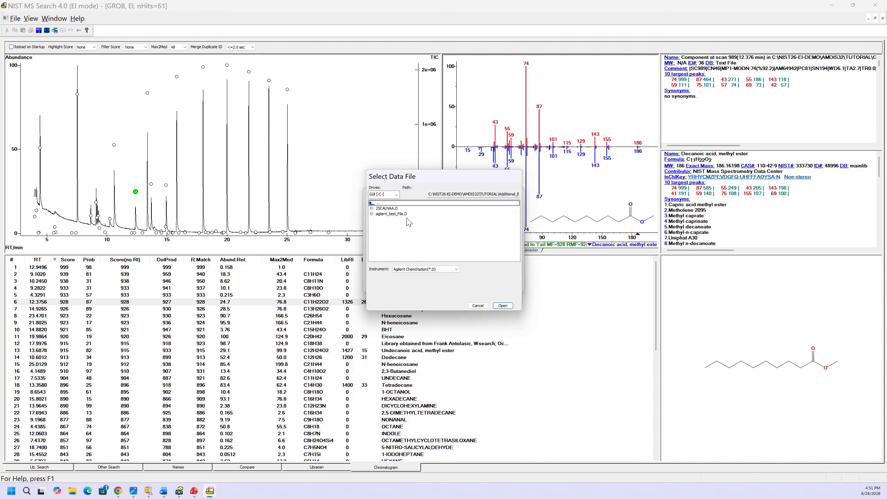
click(383, 215)
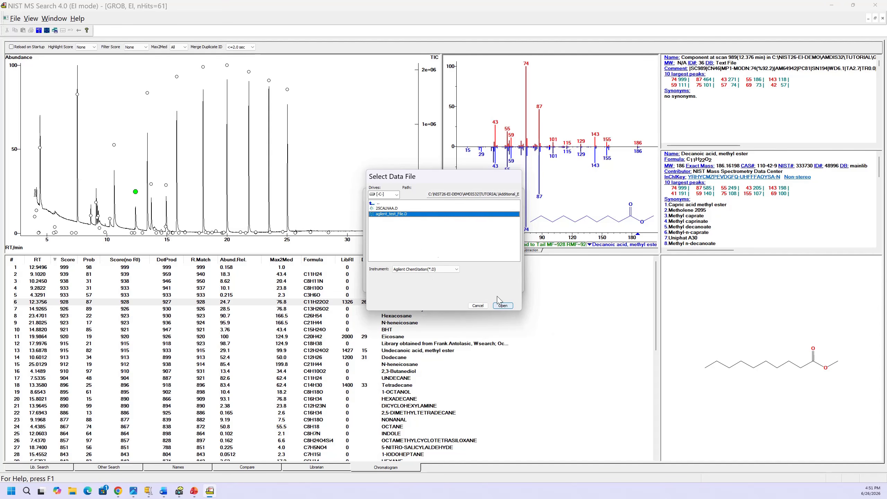
double_click(373, 204)
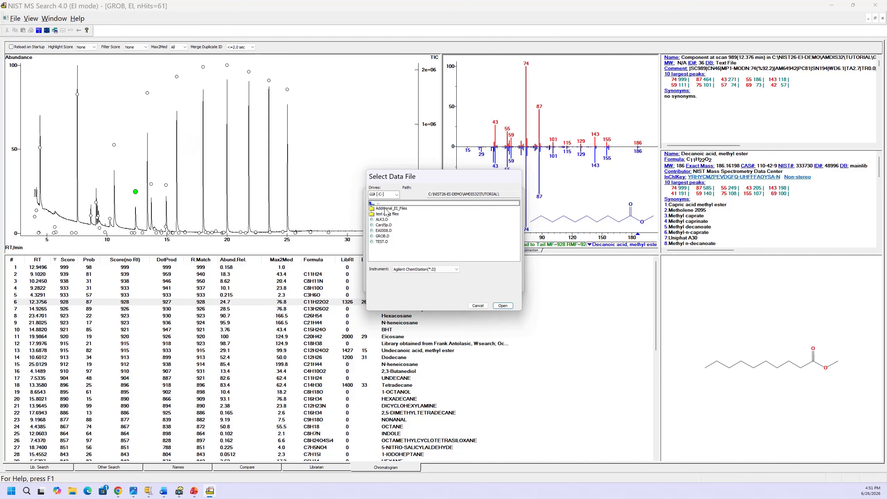
double_click(387, 209)
click(386, 214)
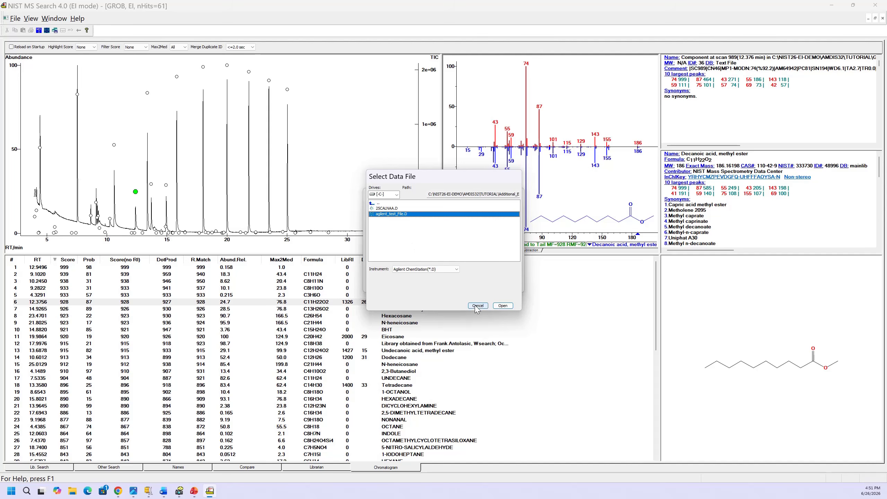
click(501, 305)
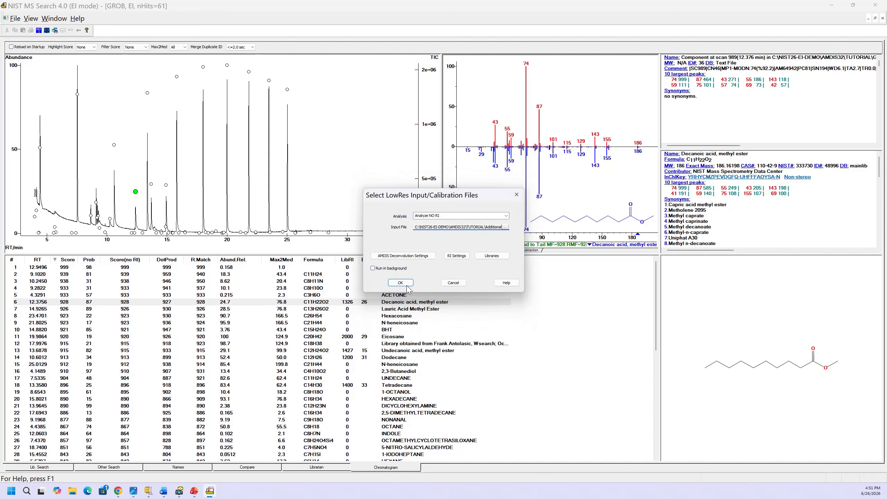
Check the libraries included in the search and run the Analyze NO RI analysis on agilent_test_File.D
click(490, 256)
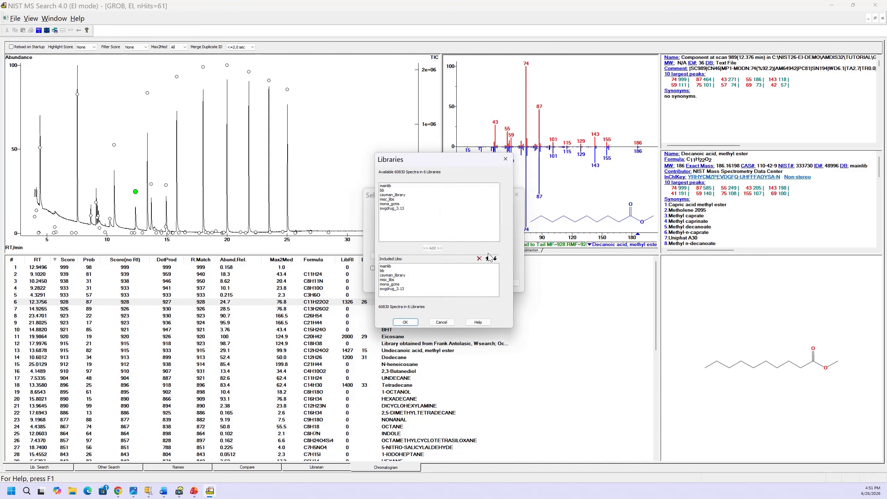
click(405, 322)
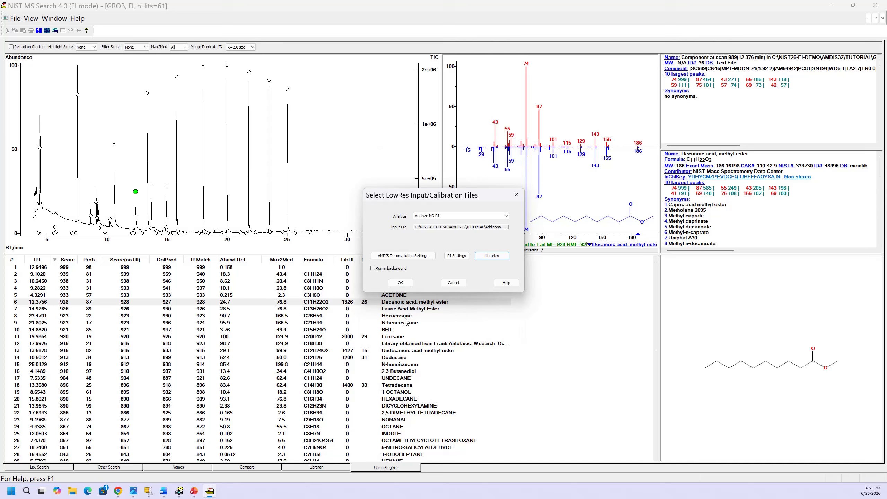
click(395, 286)
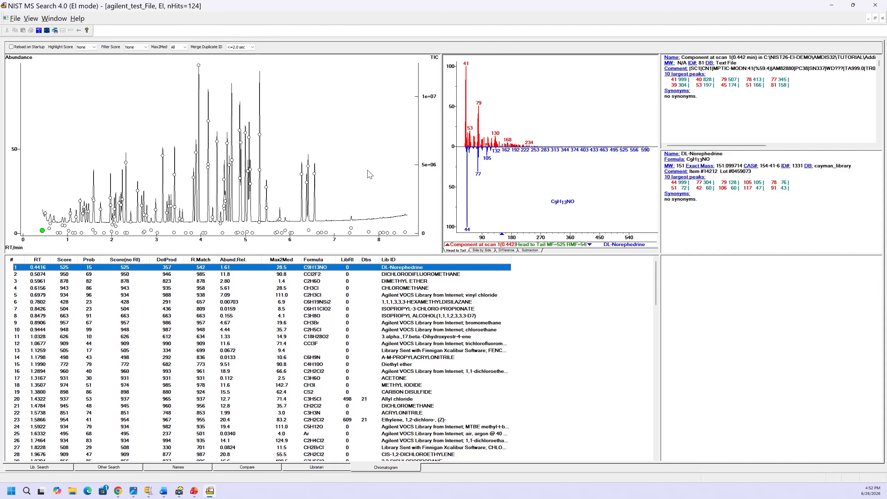
Filter the hits with progressively stricter Max2Med thresholds of >10, >20 and finally >50
click(185, 46)
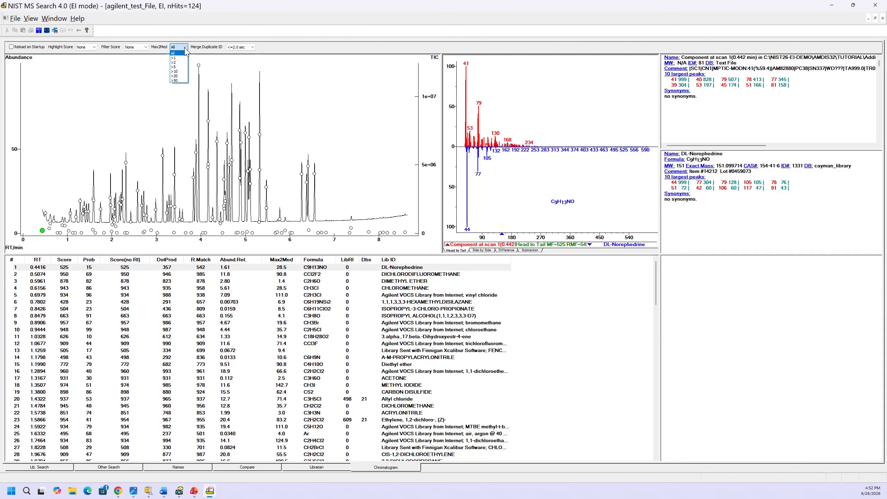
click(184, 72)
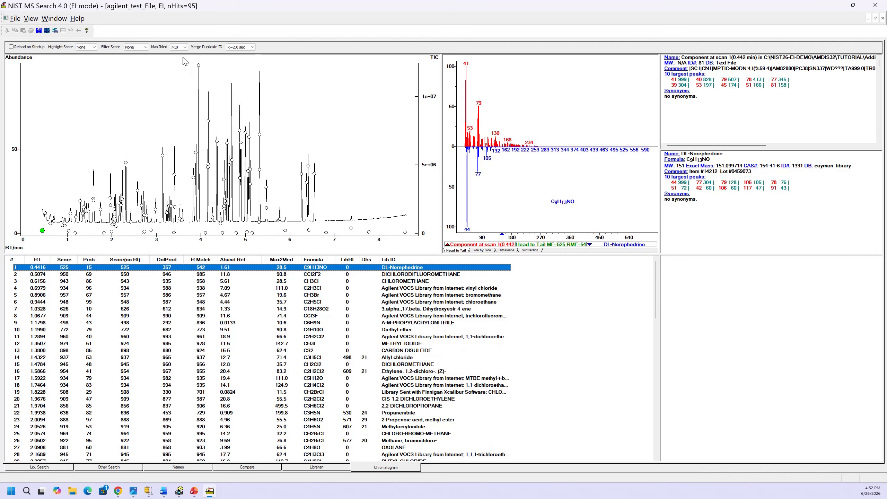
click(180, 46)
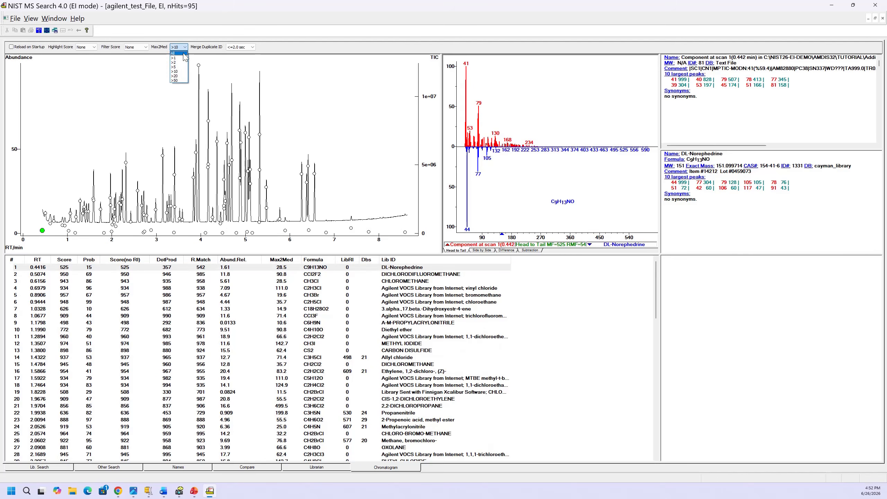
click(179, 75)
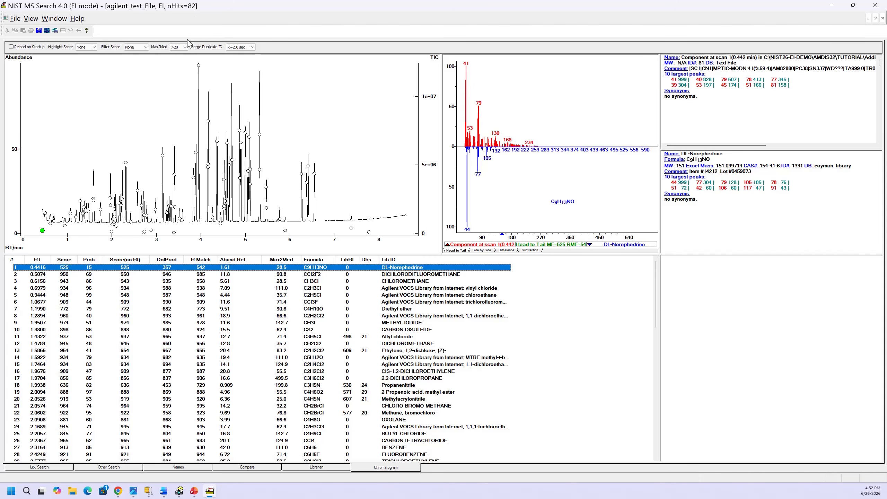
click(183, 47)
click(177, 81)
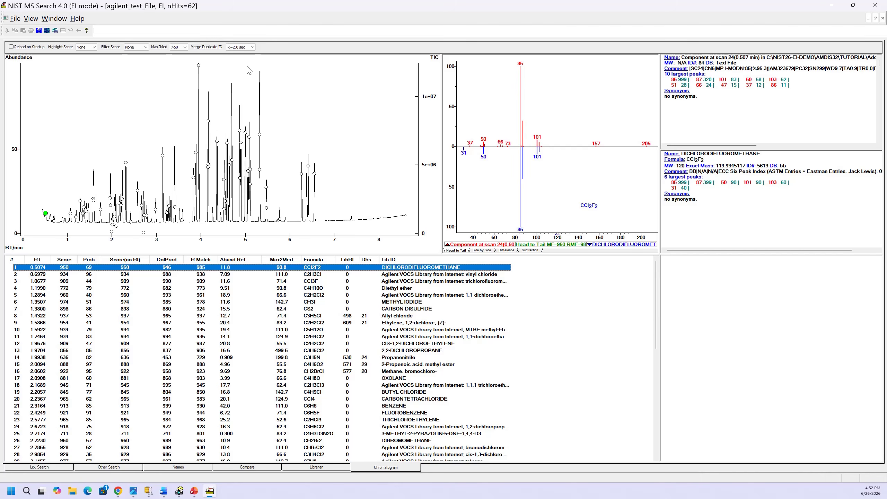
Zoom into about 5.0 to 5.5 min, examine the paired components under the 5.32 and 5.11 min peaks, and undo the zoom
drag(248, 66, 267, 229)
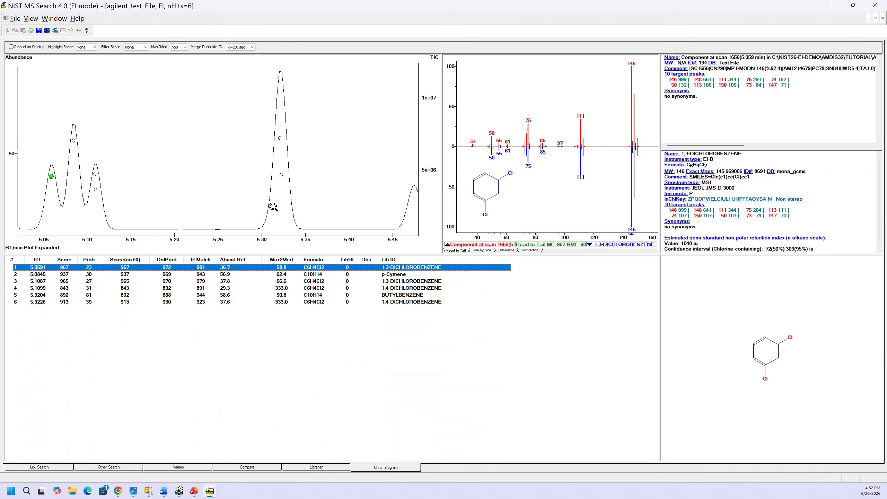
click(280, 138)
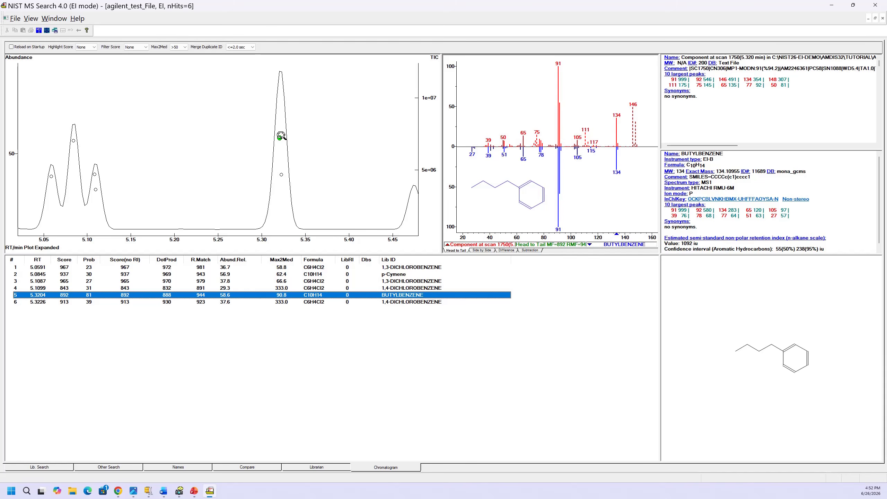
click(281, 174)
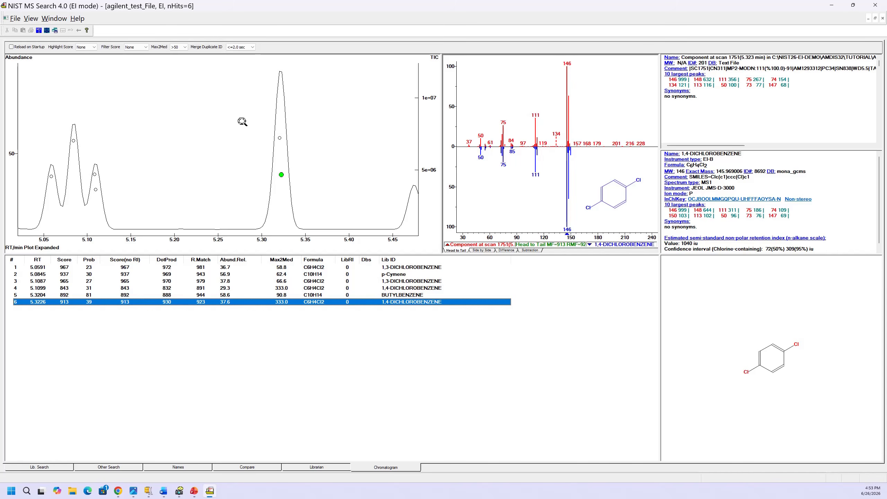
click(94, 174)
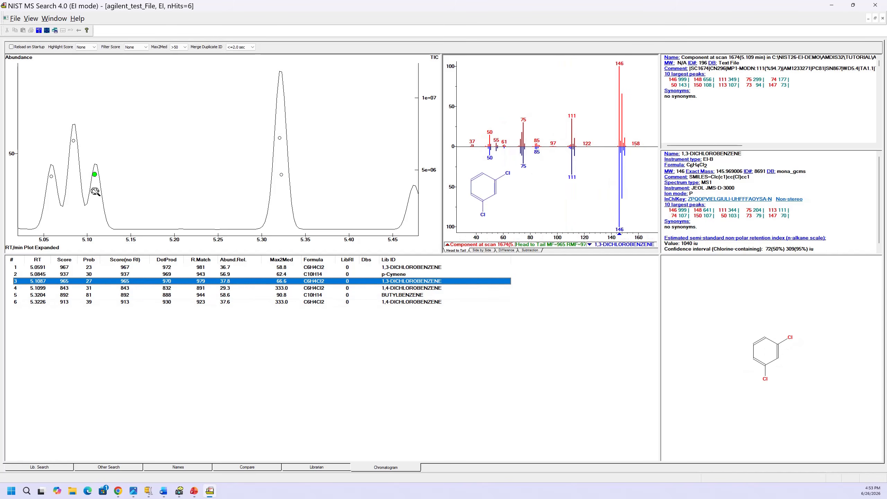
click(95, 189)
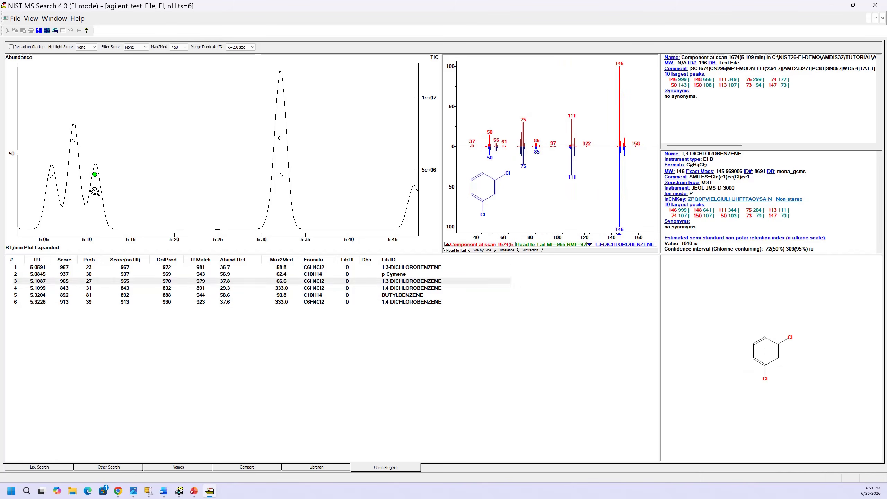
right_click(138, 137)
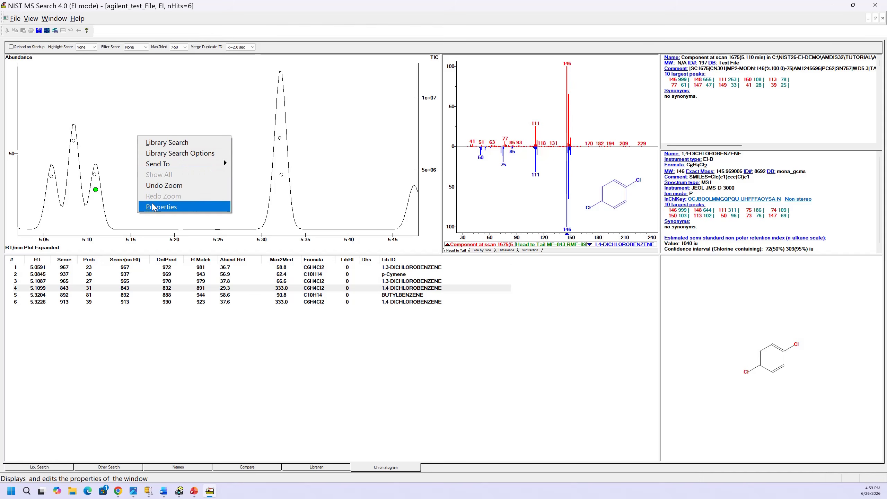
click(158, 185)
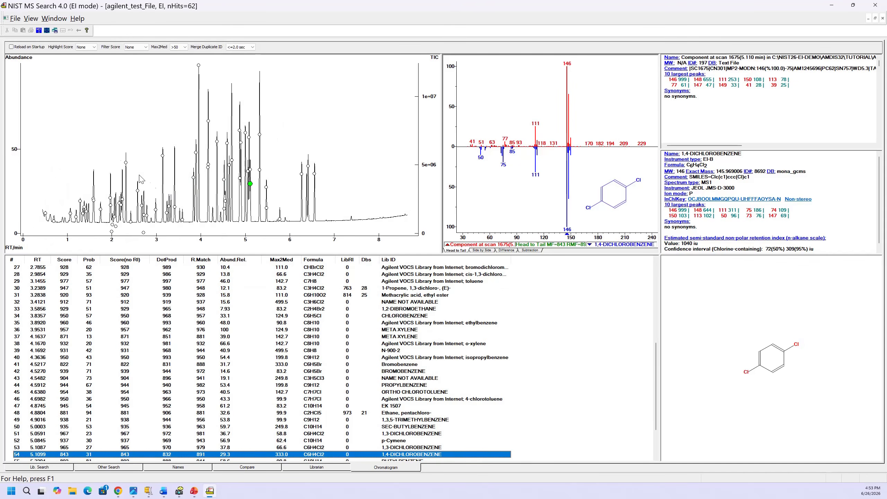
Zoom the chromatogram into about 0.8 to 4.2 min and sort the hits there by descending relative abundance
drag(57, 122, 208, 230)
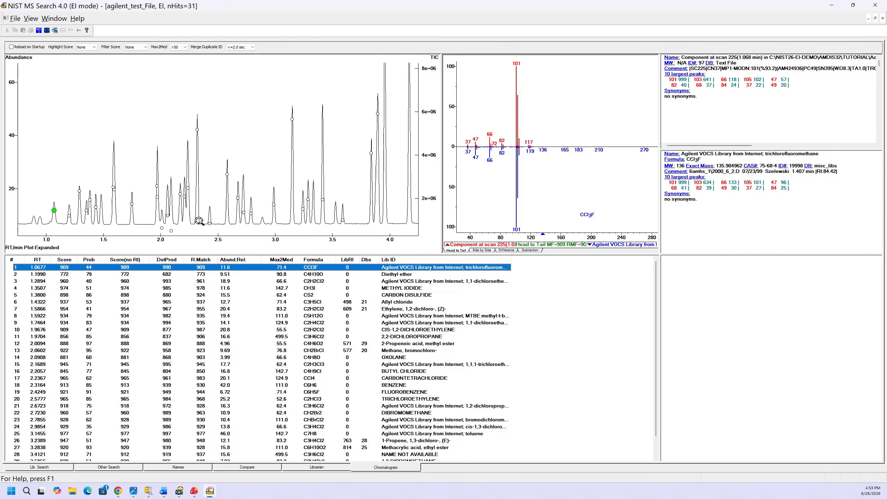
click(223, 259)
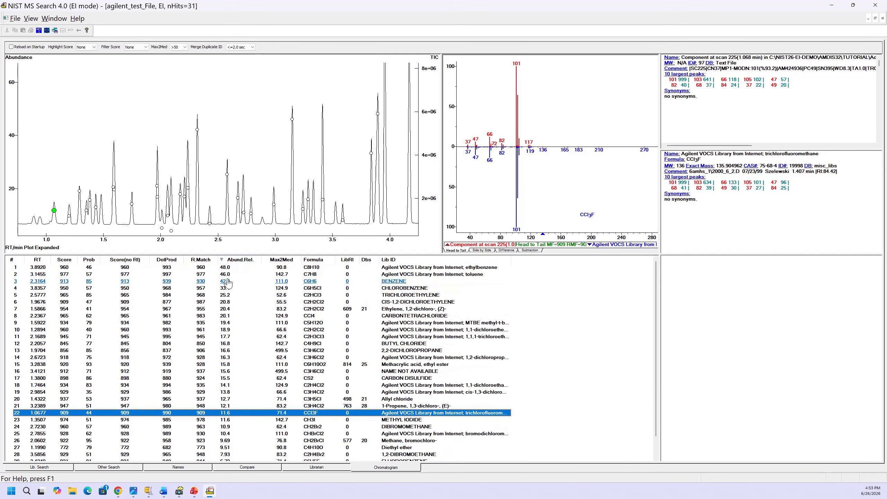
Reset the Max2Med filter to All and undo the zoom to return to the full chromatogram
click(184, 48)
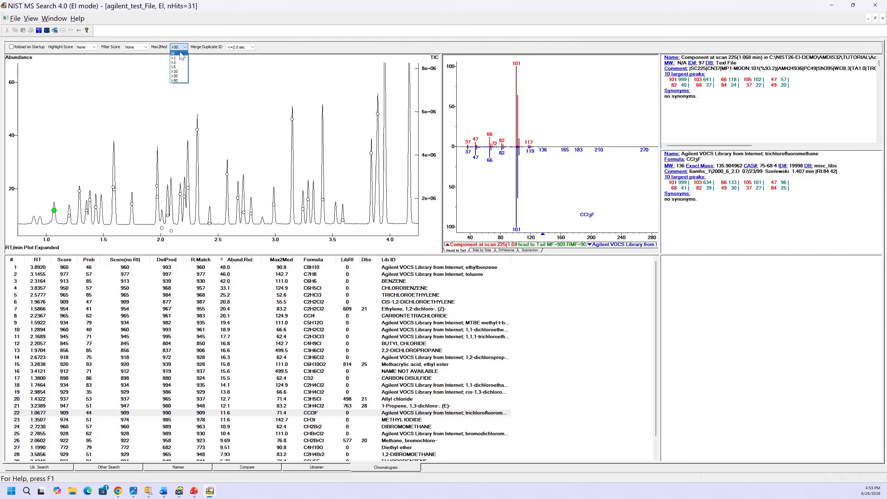
click(180, 53)
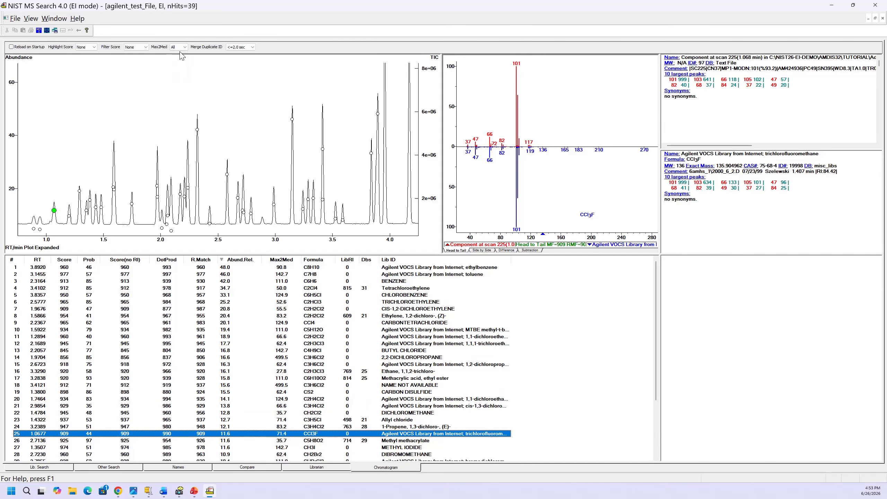
click(237, 261)
click(235, 261)
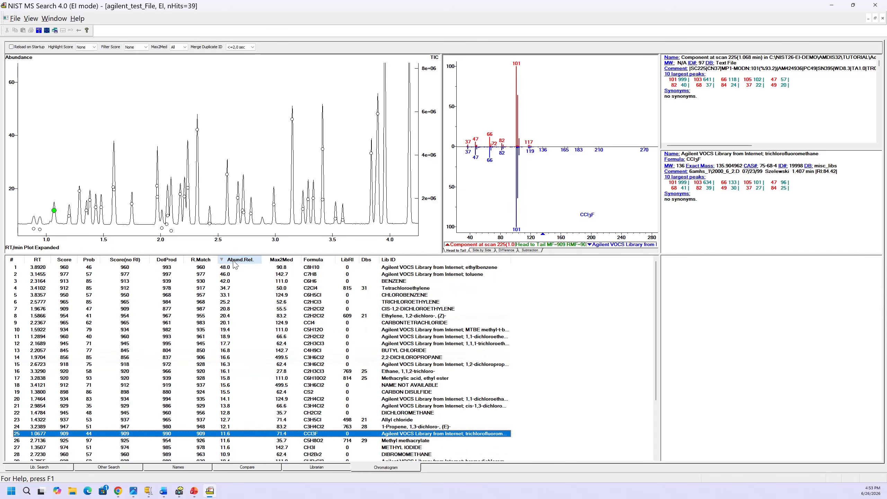
right_click(220, 152)
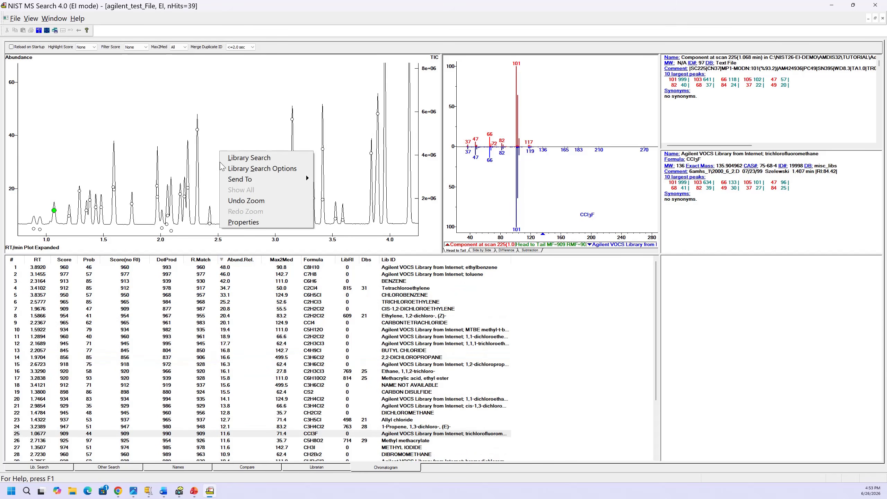
click(262, 201)
Sort the full hit list by descending relative abundance and go to its beginning
click(233, 260)
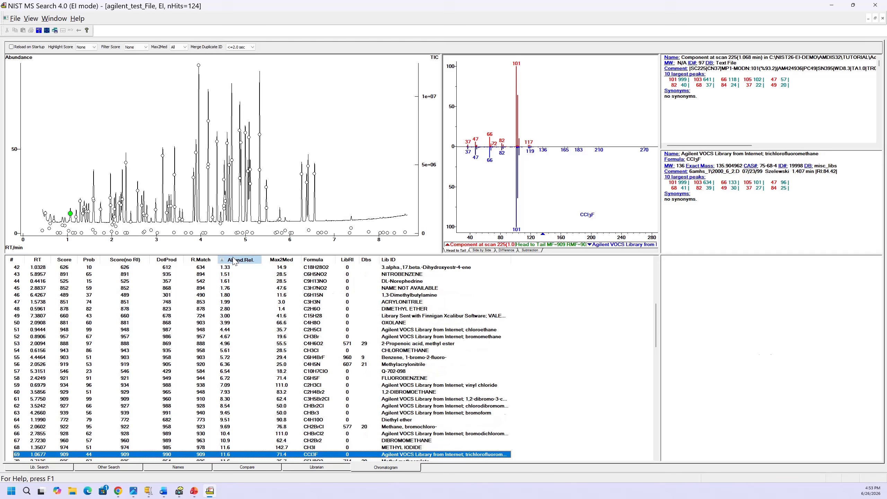
click(233, 261)
scroll(246, 274, up, 5)
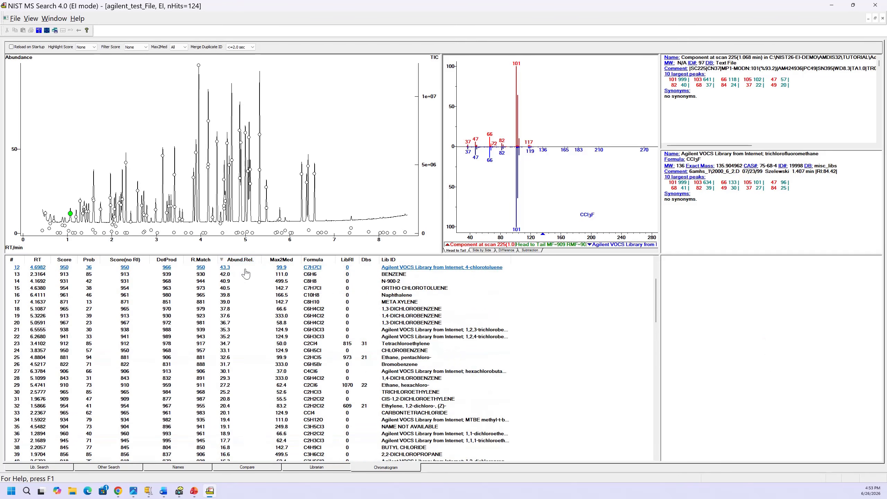
scroll(246, 273, up, 4)
Select the hits from META XYLENE down to DIMETHYL ETHER in the abundance-sorted list and show only the selected hits
click(230, 268)
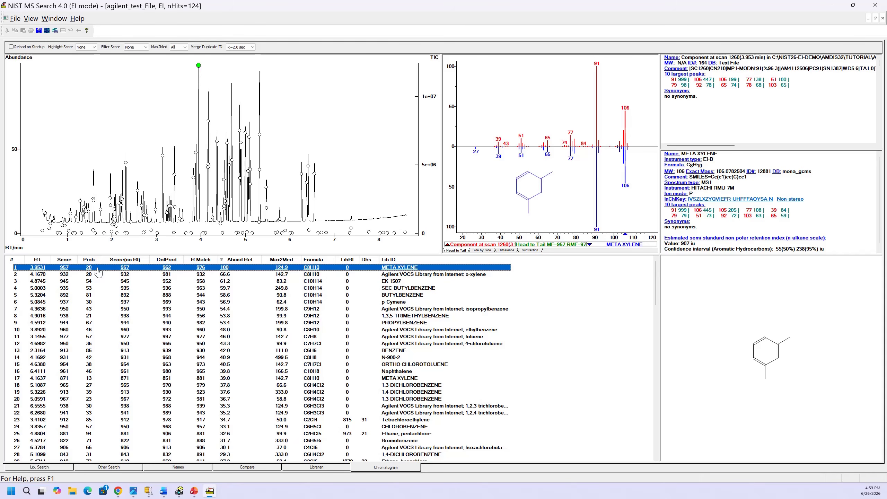
scroll(224, 378, down, 8)
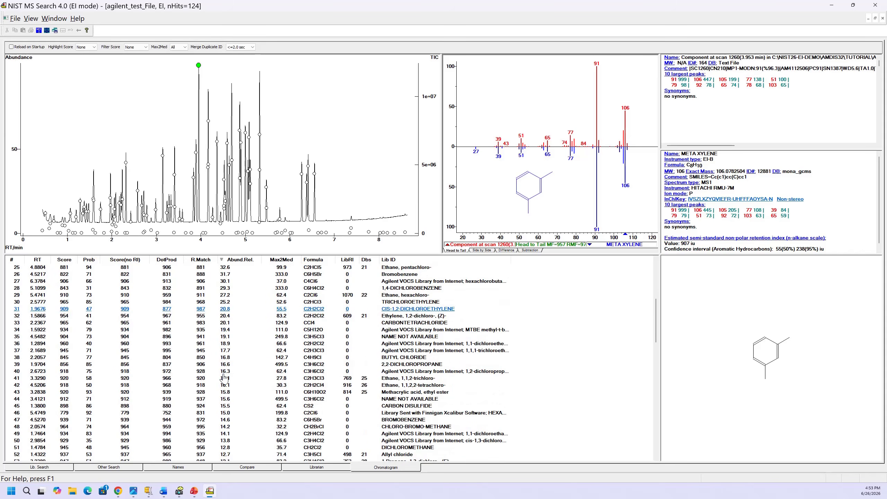
scroll(224, 378, down, 7)
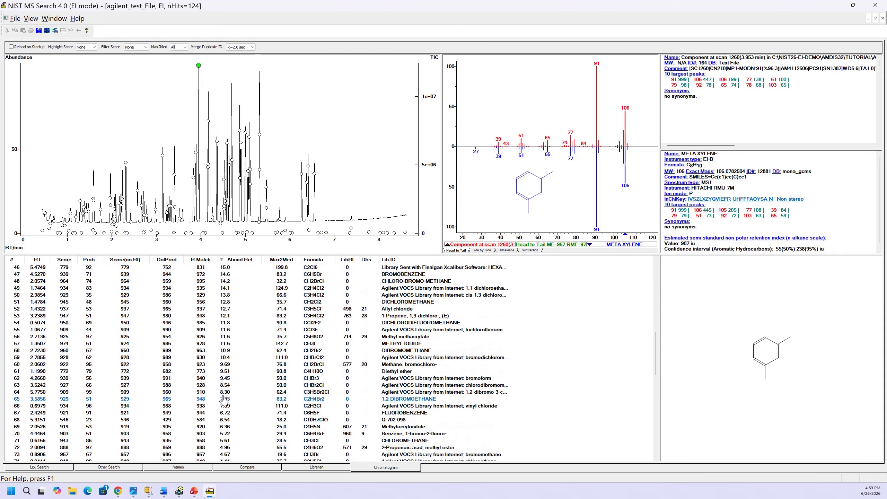
scroll(224, 396, down, 2)
shift+click(226, 441)
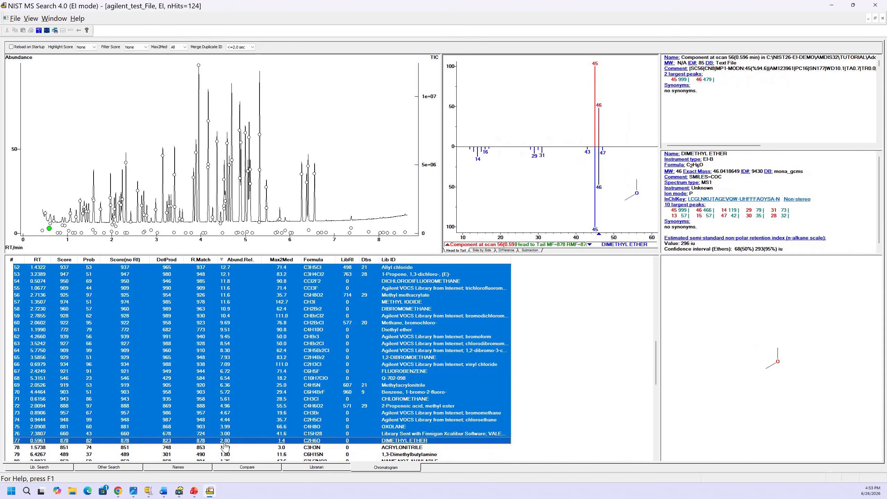
right_click(225, 442)
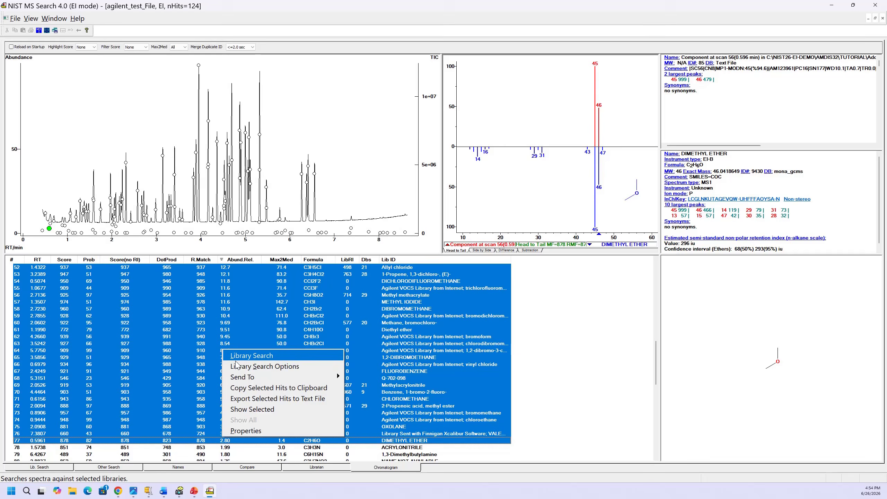
click(253, 408)
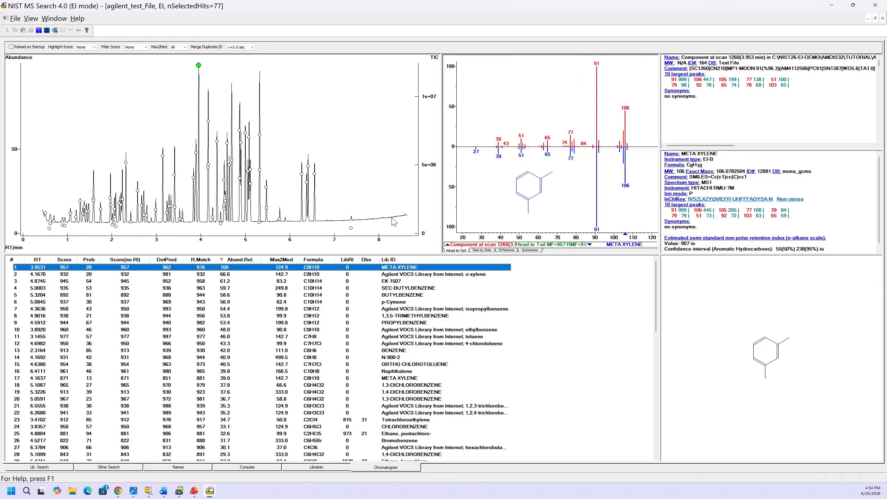
Examine the spectra and library matches of the filtered components from 1,1-dichloroethene at 1.29 min through carbon disulfide at 1.38 min
click(127, 196)
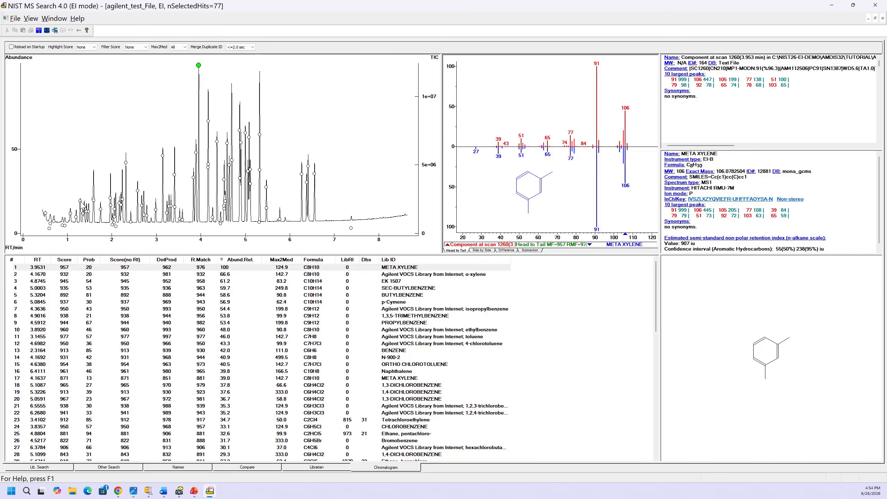
click(80, 201)
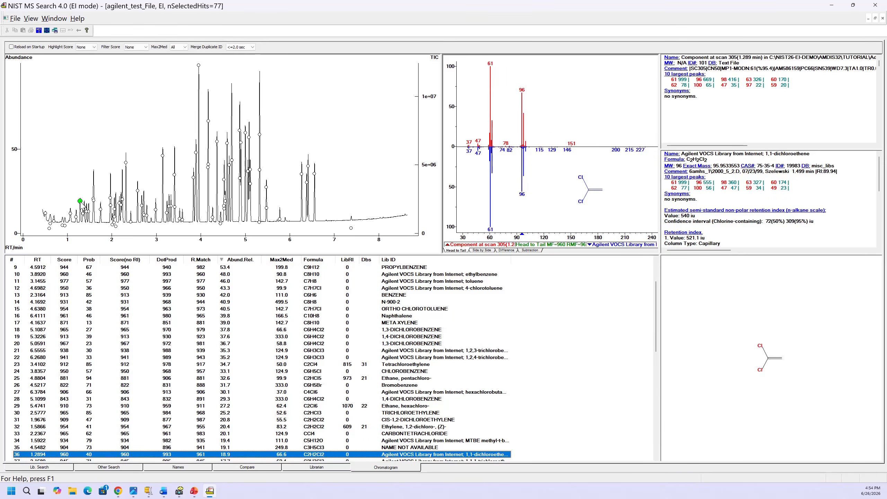
key(Down)
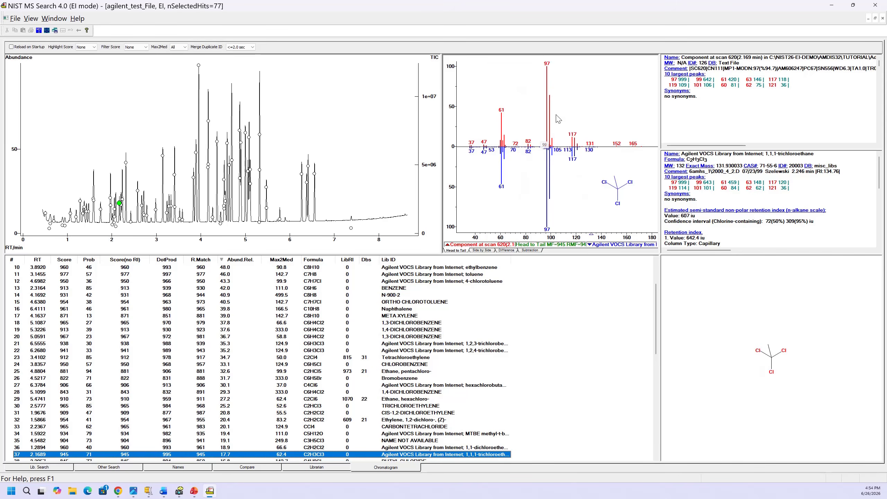
key(Down)
key(Down)
key(Down)
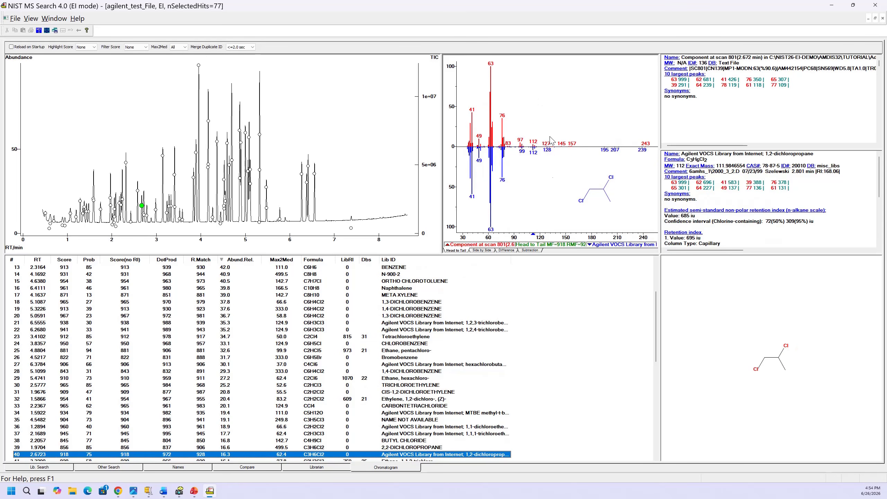
key(Down)
key(Down)
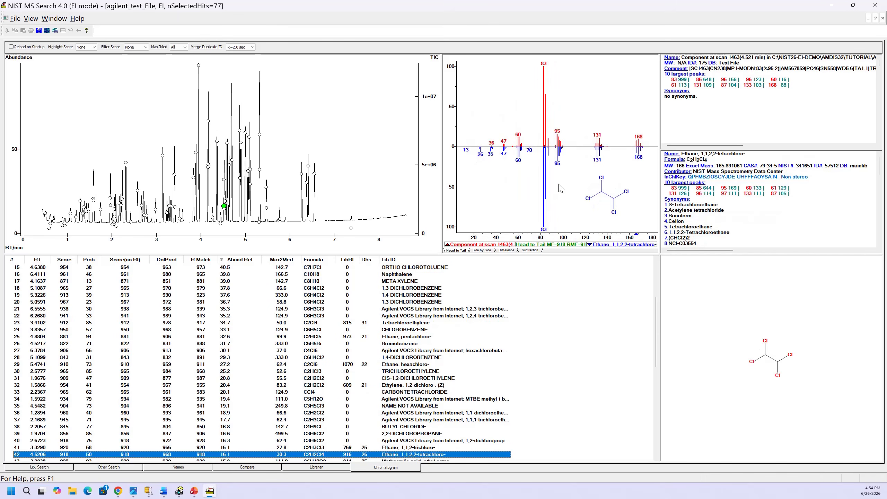
key(Down)
key(Down)
key(Down)
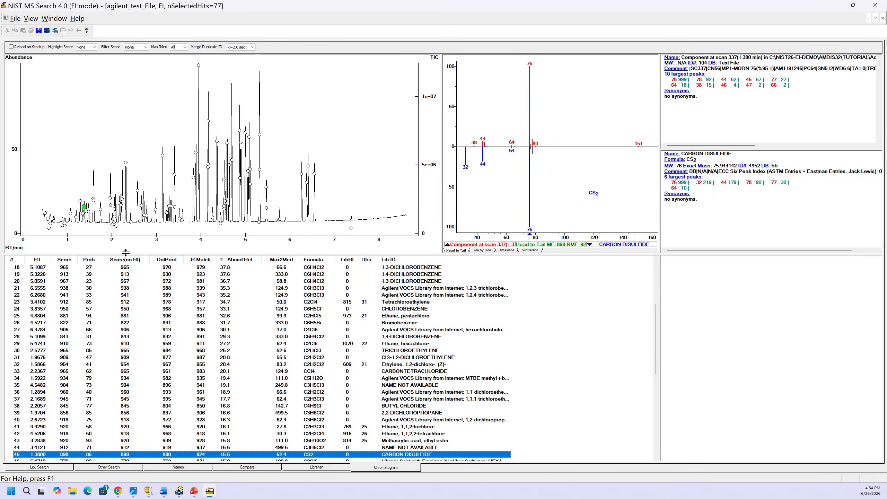
Show all hits again and sort the list by descending score
right_click(143, 273)
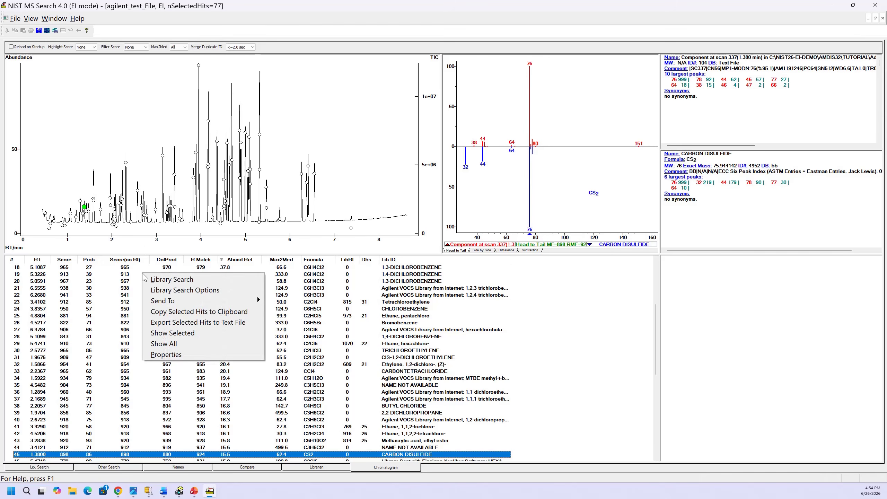
click(158, 343)
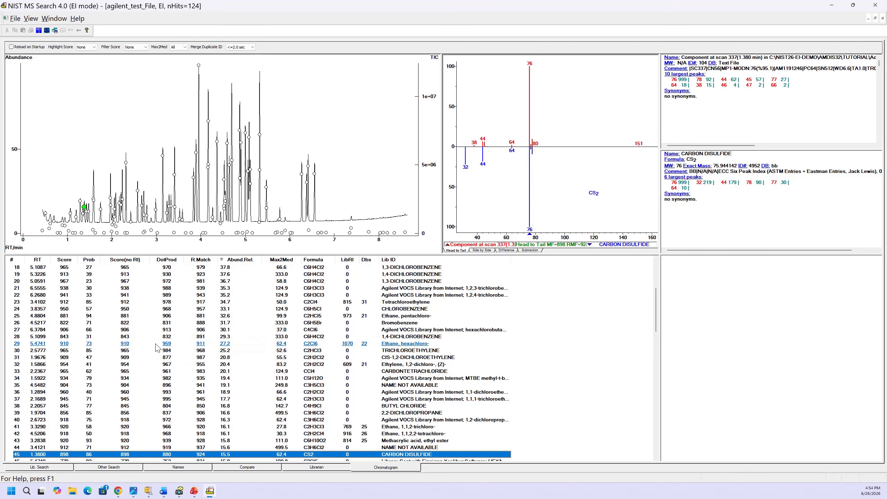
click(65, 260)
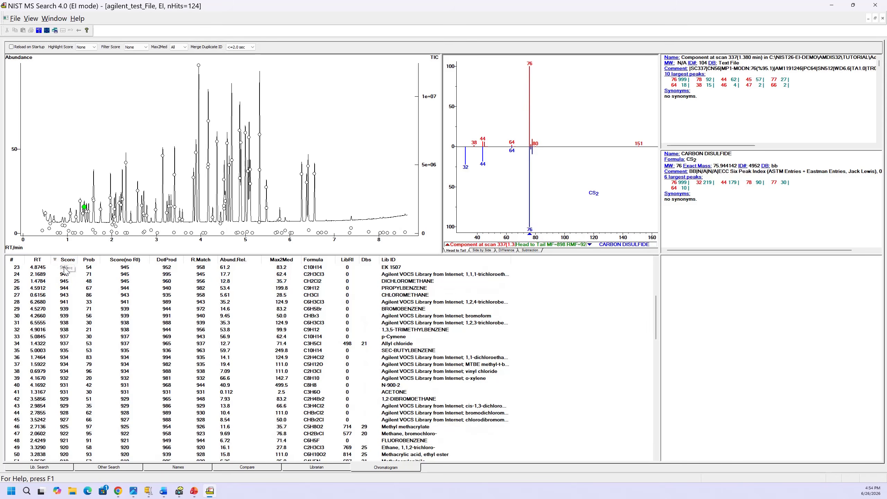
Select the score-sorted hits from EK 1507 down to Benzene, 1-bromo-2-fluoro- and show only the selected hits
click(64, 272)
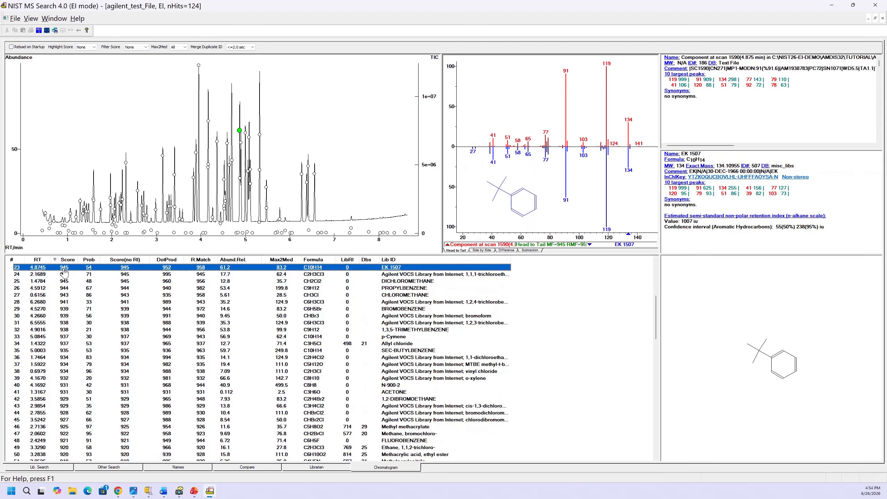
scroll(59, 307, down, 15)
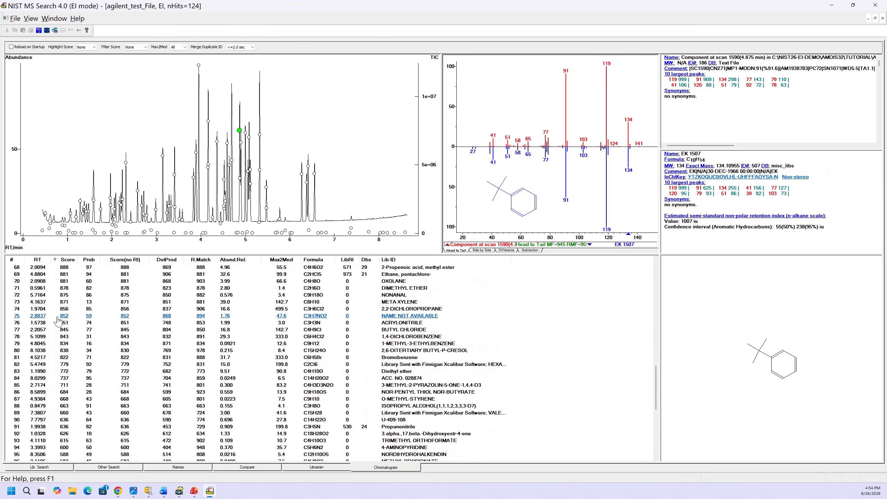
scroll(63, 311, up, 2)
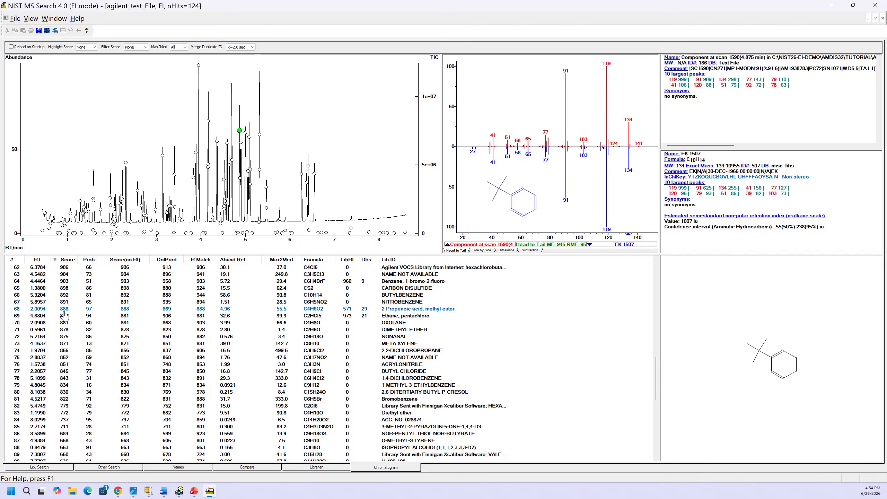
shift+click(64, 284)
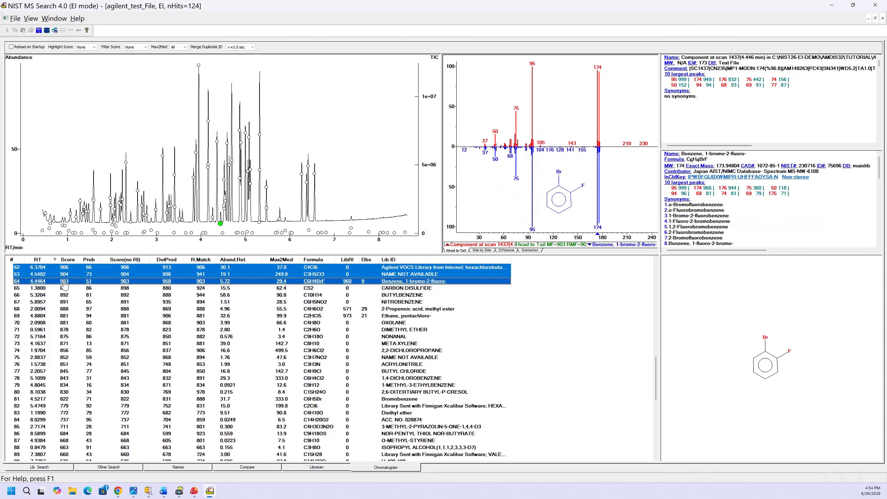
right_click(64, 285)
click(84, 340)
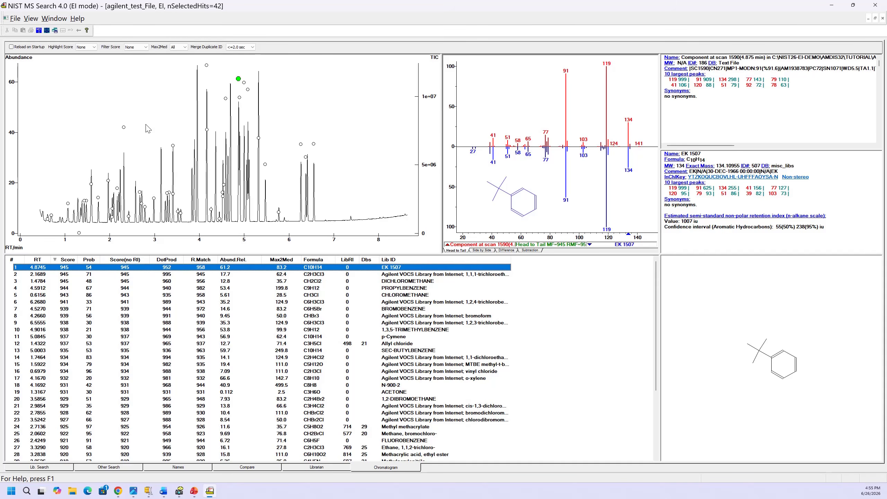
Zoom the chromatogram into about 2.8 to 4.1 min and show all hits in that range
drag(146, 124, 199, 225)
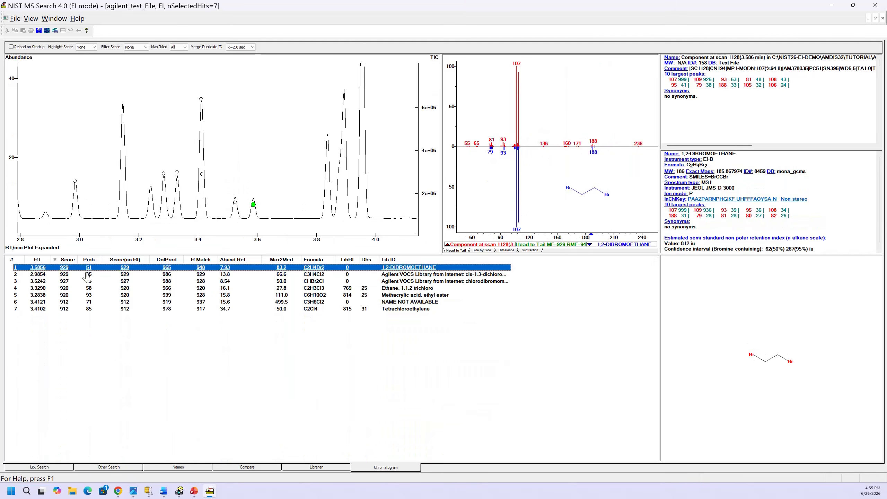
right_click(193, 266)
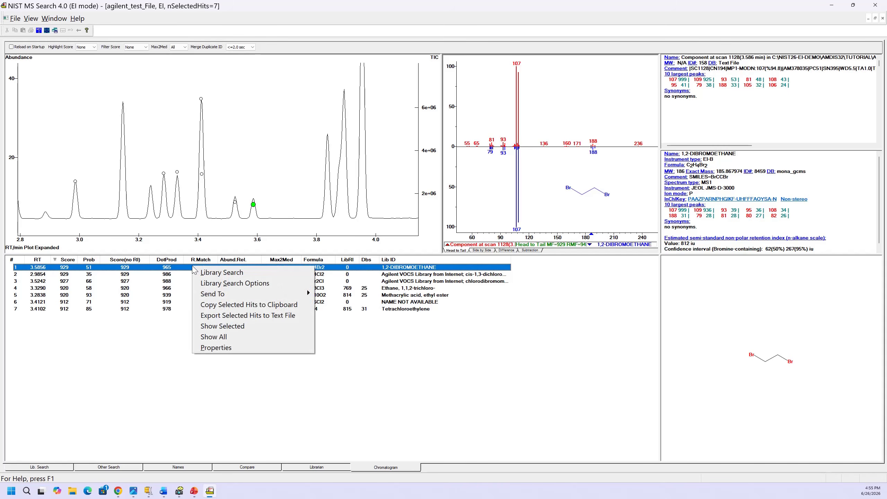
click(212, 338)
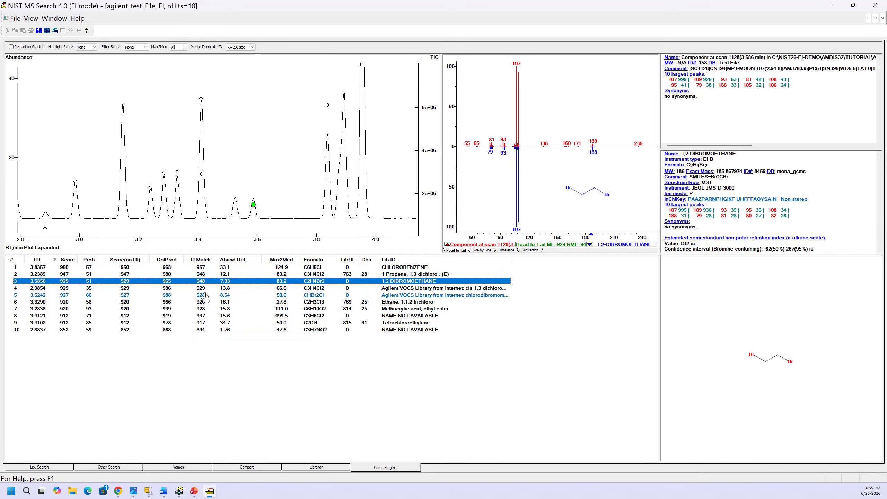
Undo the zoom to return to the full chromatogram and select the META XYLENE component on the 3.95 min peak
right_click(231, 186)
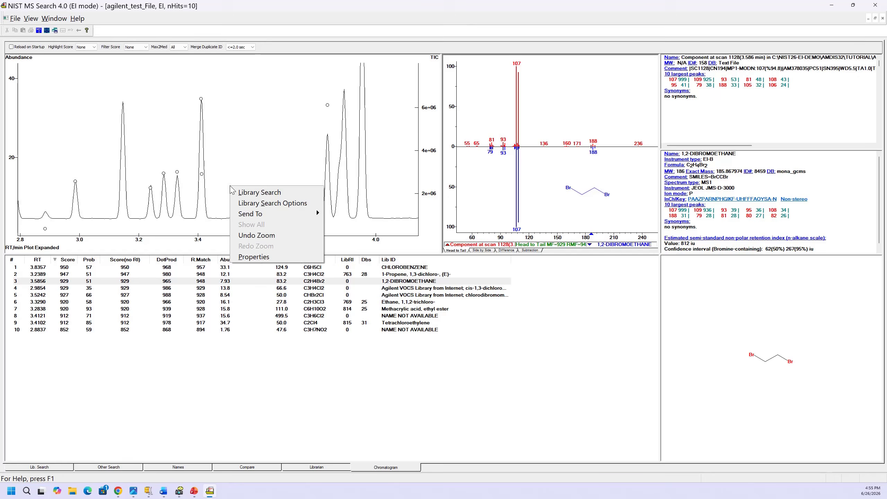
click(252, 235)
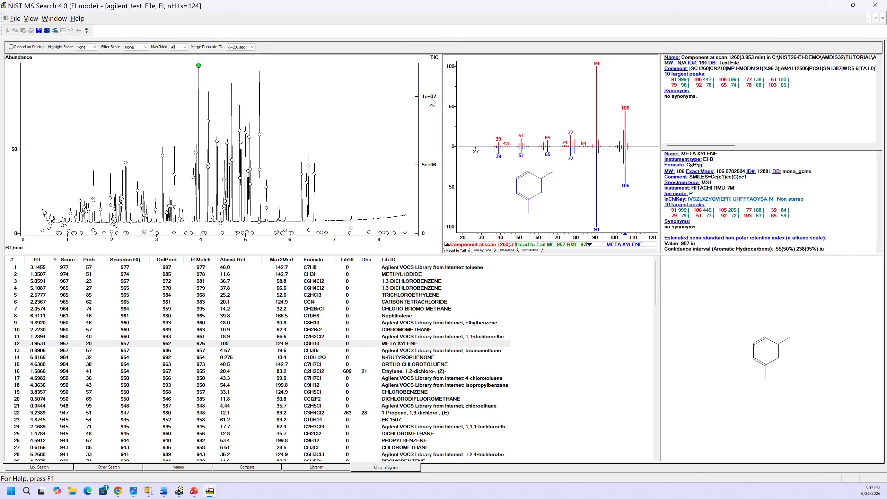
click(199, 67)
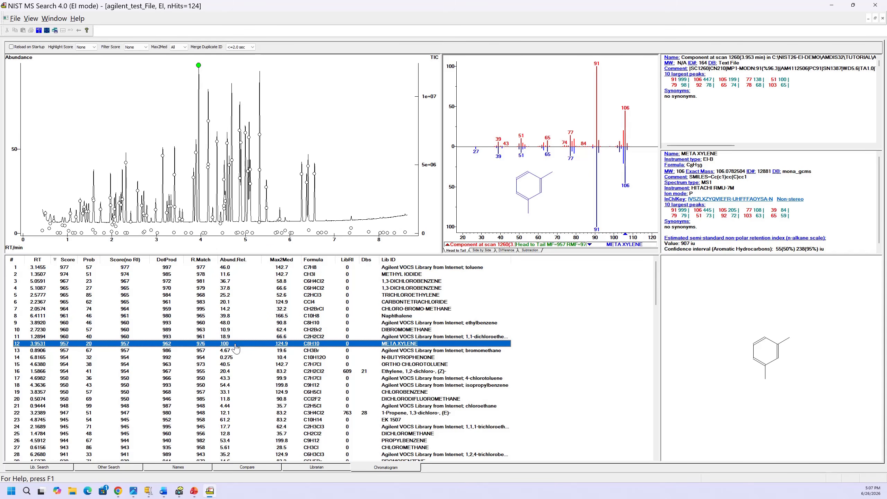
Change the chromatogram's abundance axis scale to Log in its properties
right_click(308, 80)
click(331, 150)
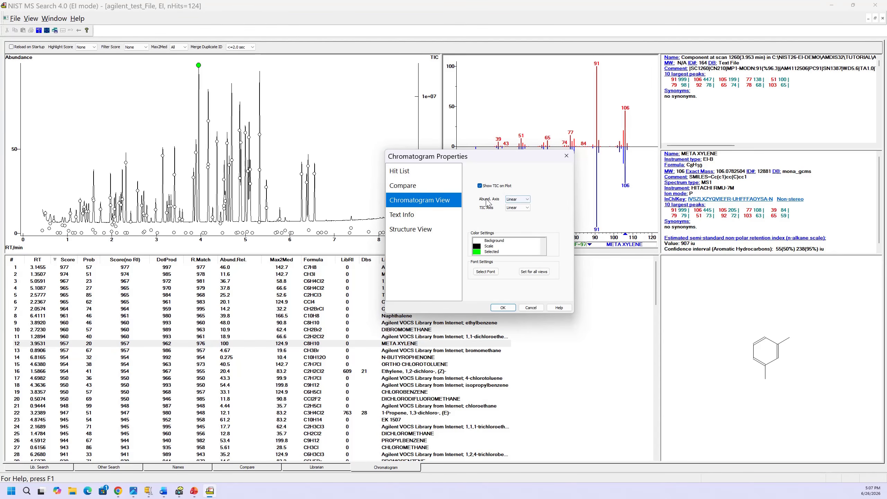
click(527, 199)
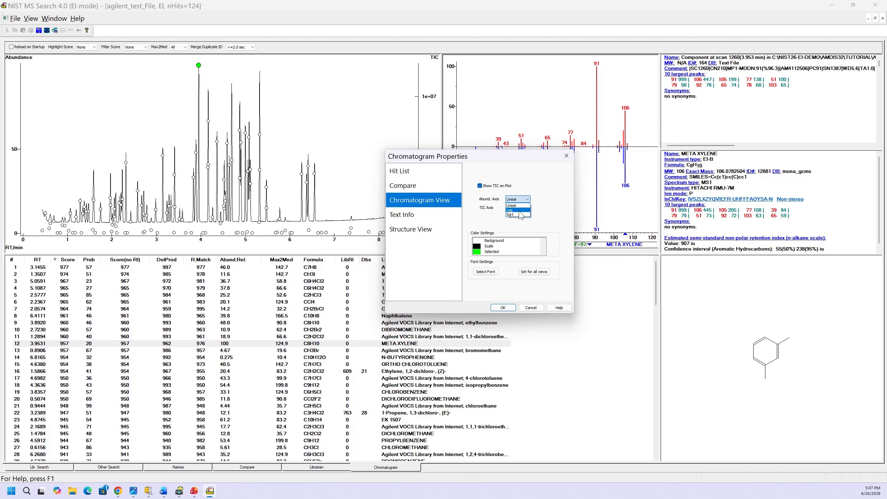
click(516, 210)
click(503, 308)
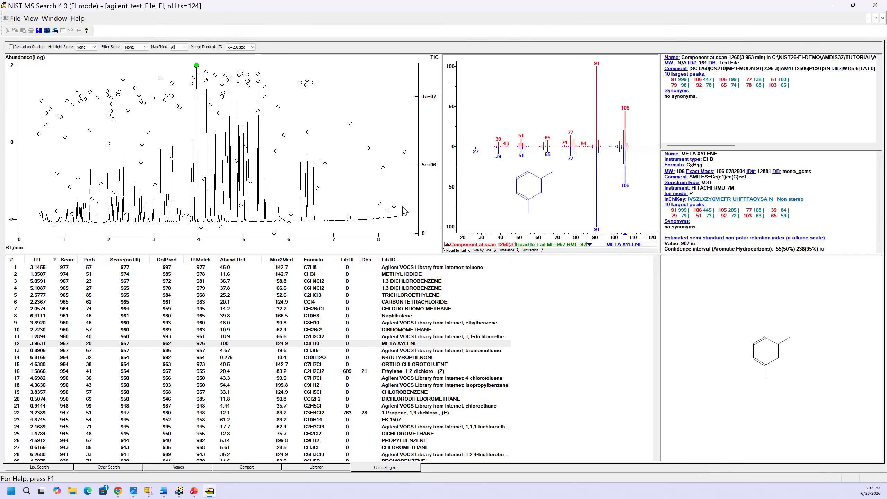
Set the chromatogram's abundance axis scale back to Linear
right_click(351, 121)
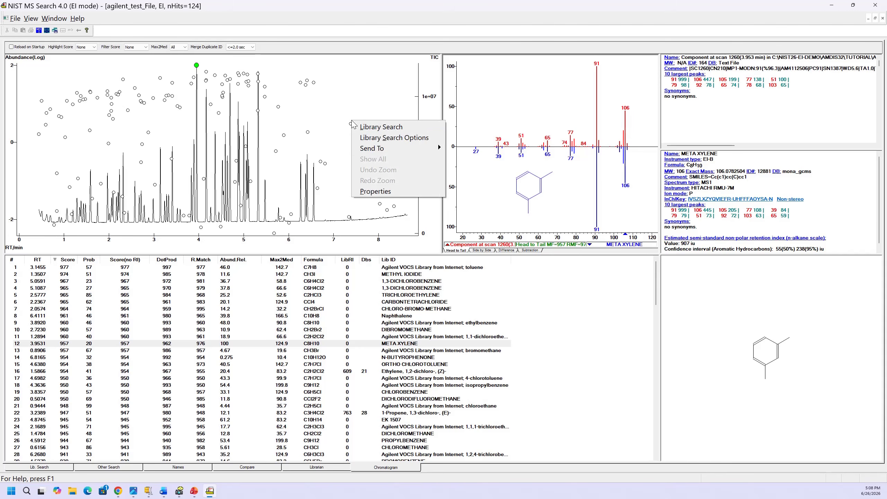
click(374, 192)
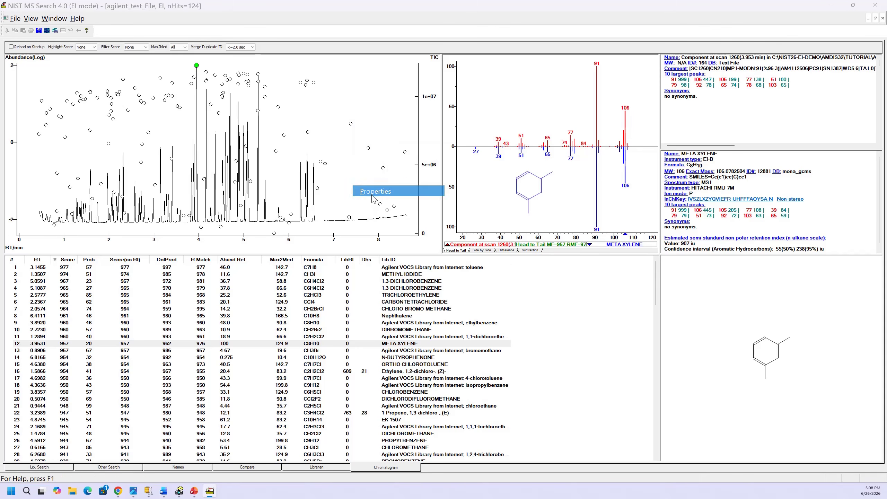
click(528, 202)
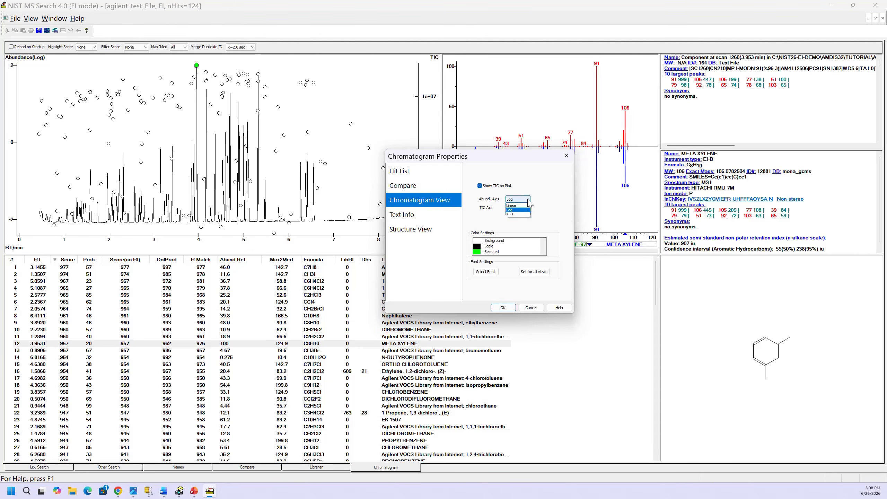
click(520, 206)
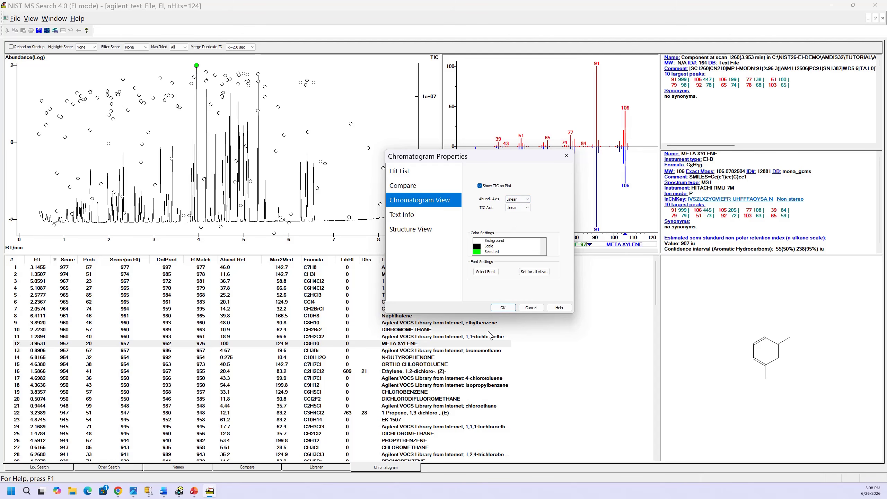
click(502, 307)
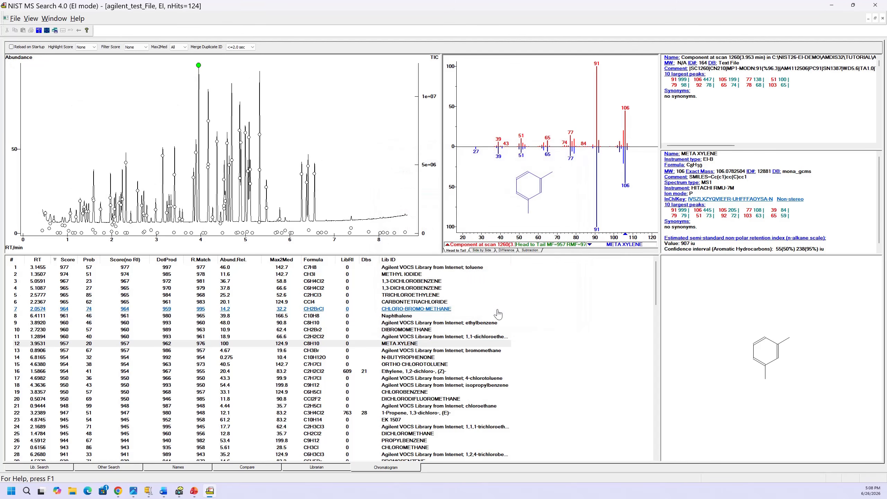